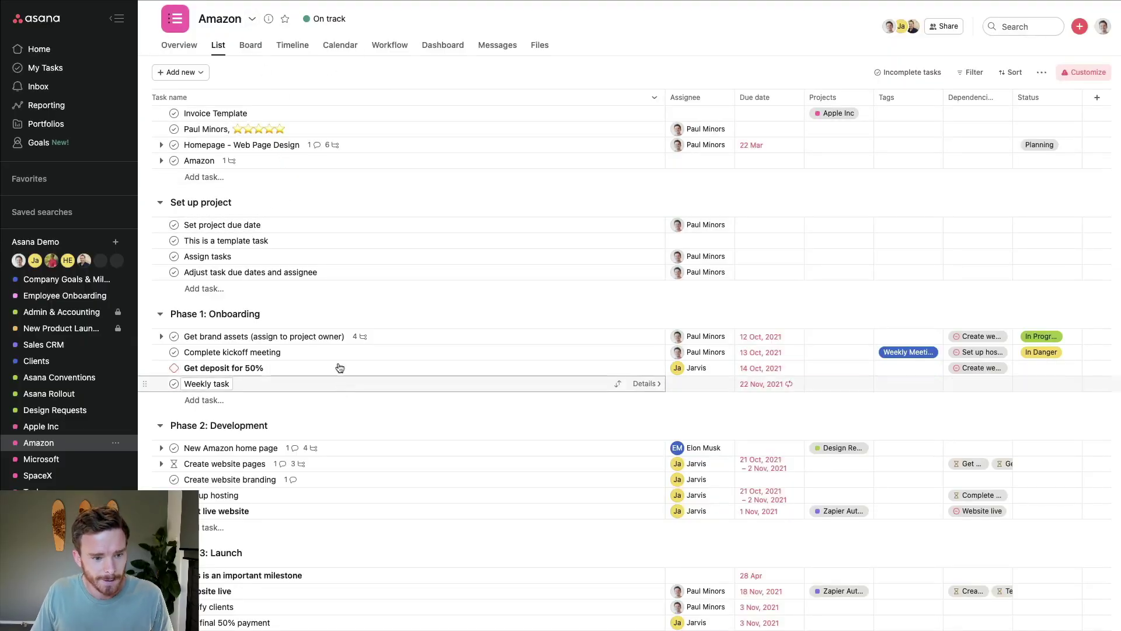
- Add a task named "Design new logo" to the Phase 2: Development section and open its details
scroll(274, 374, down, 3)
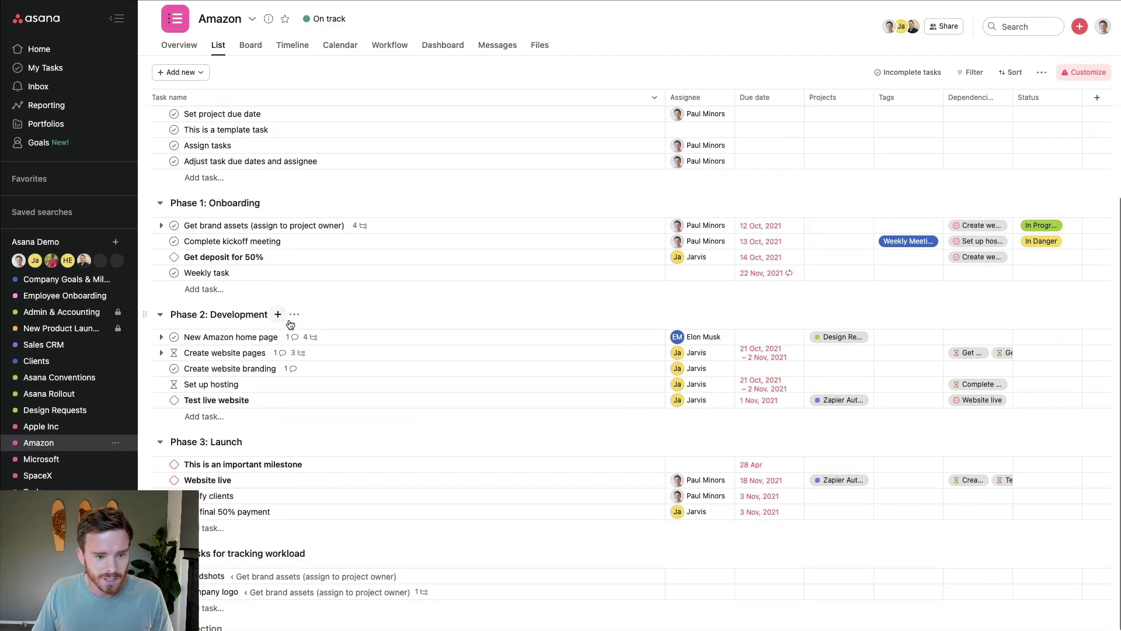
click(277, 314)
click(322, 340)
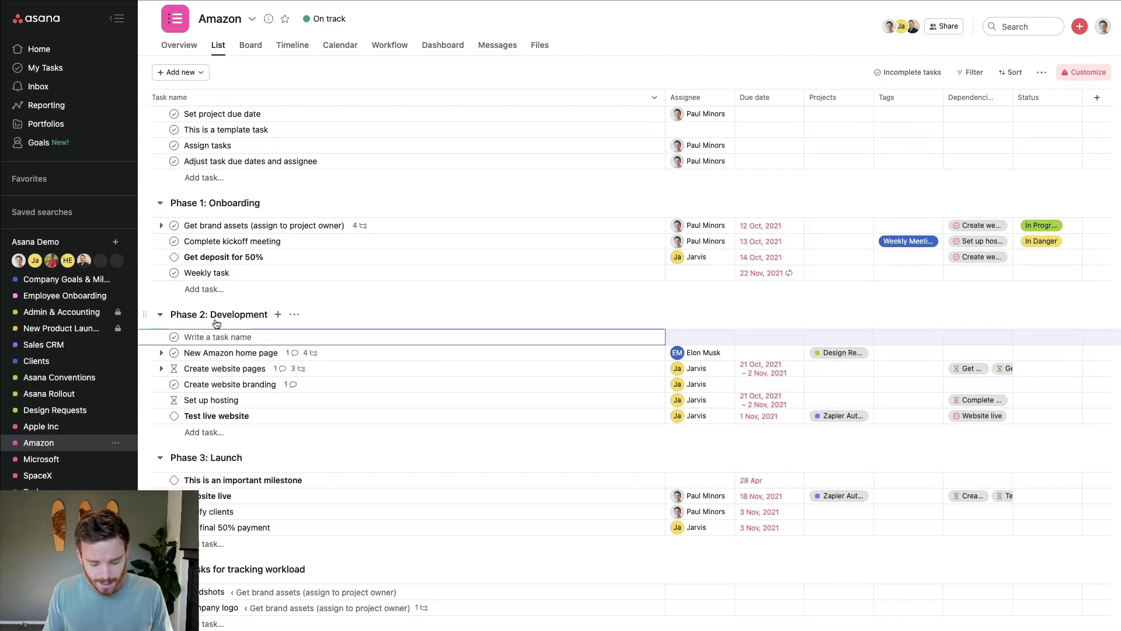
text(Design new logo)
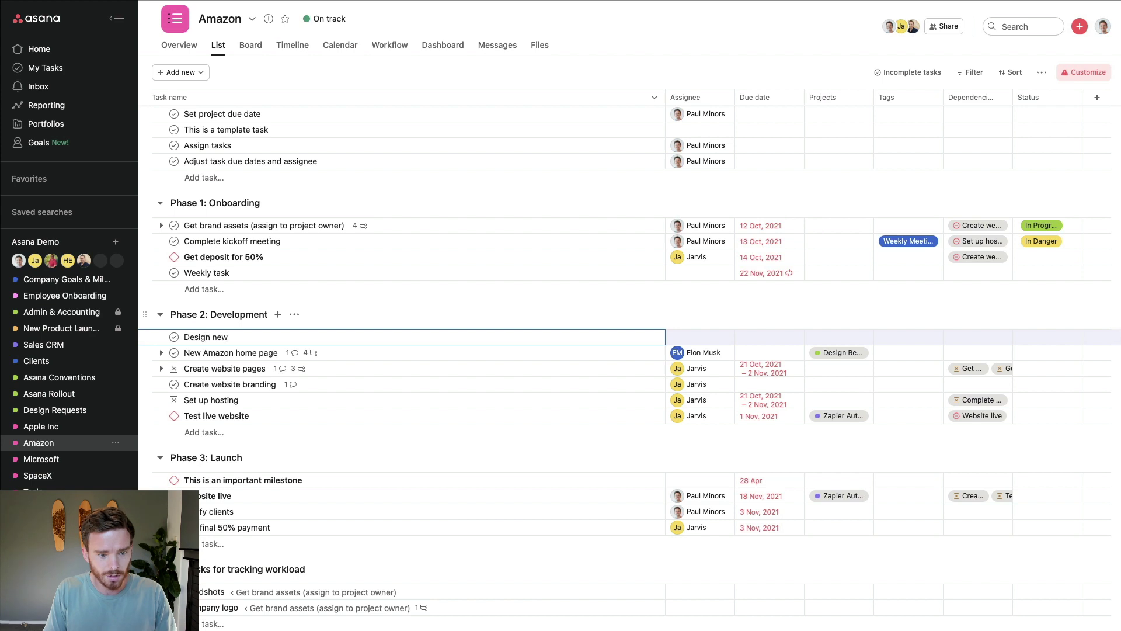
click(296, 337)
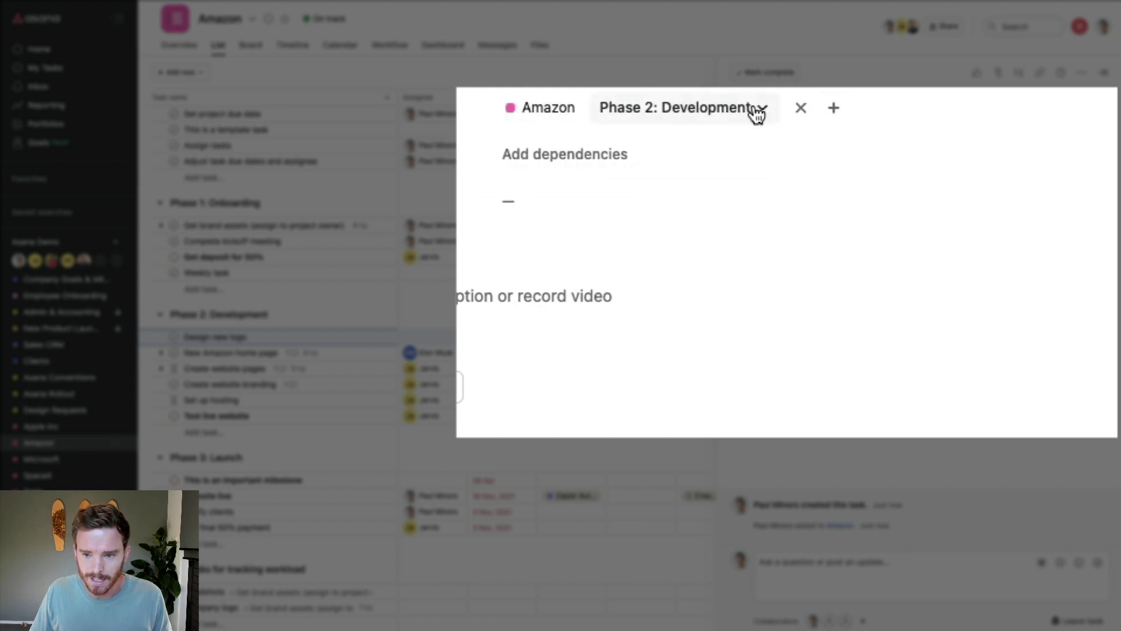
- Add the Design new logo task to the Design Requests project as well
click(836, 111)
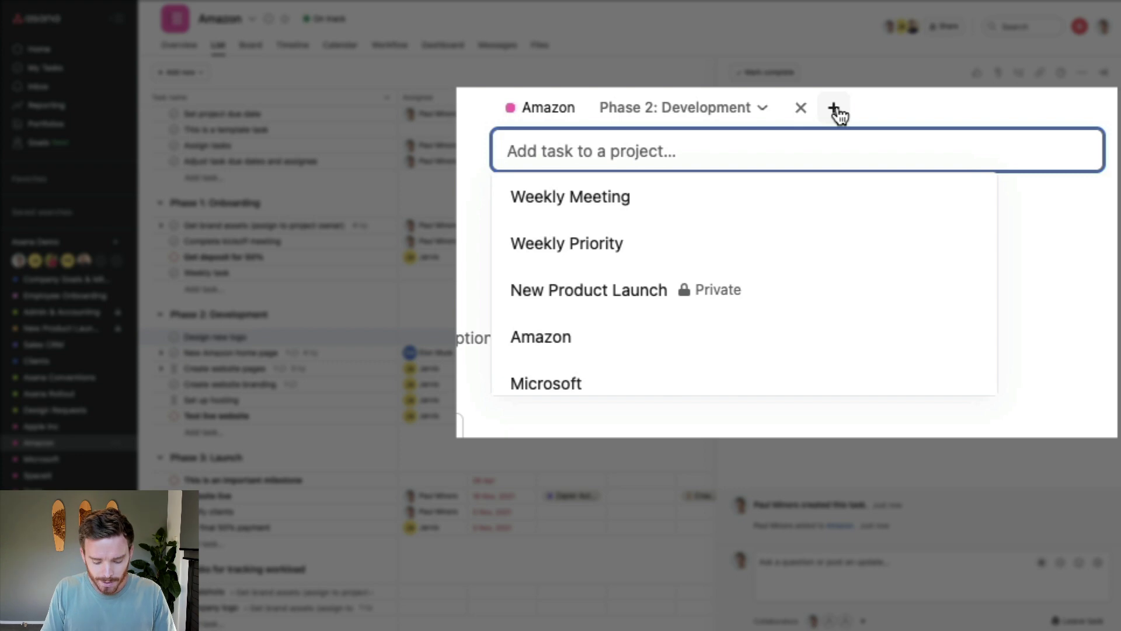
text(des)
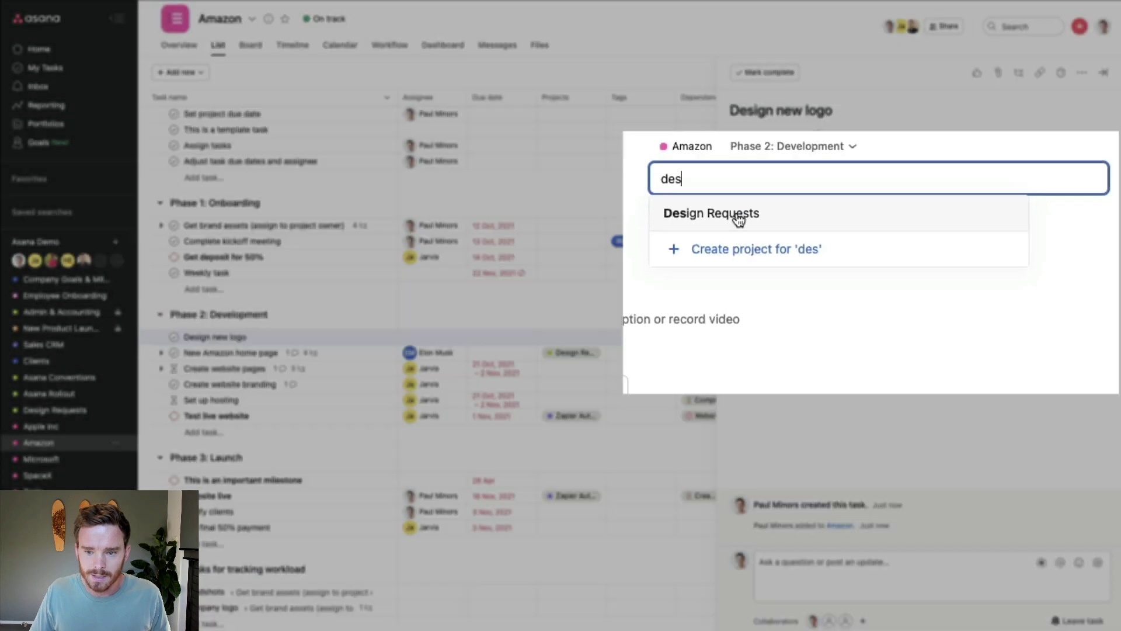
click(607, 199)
click(1069, 193)
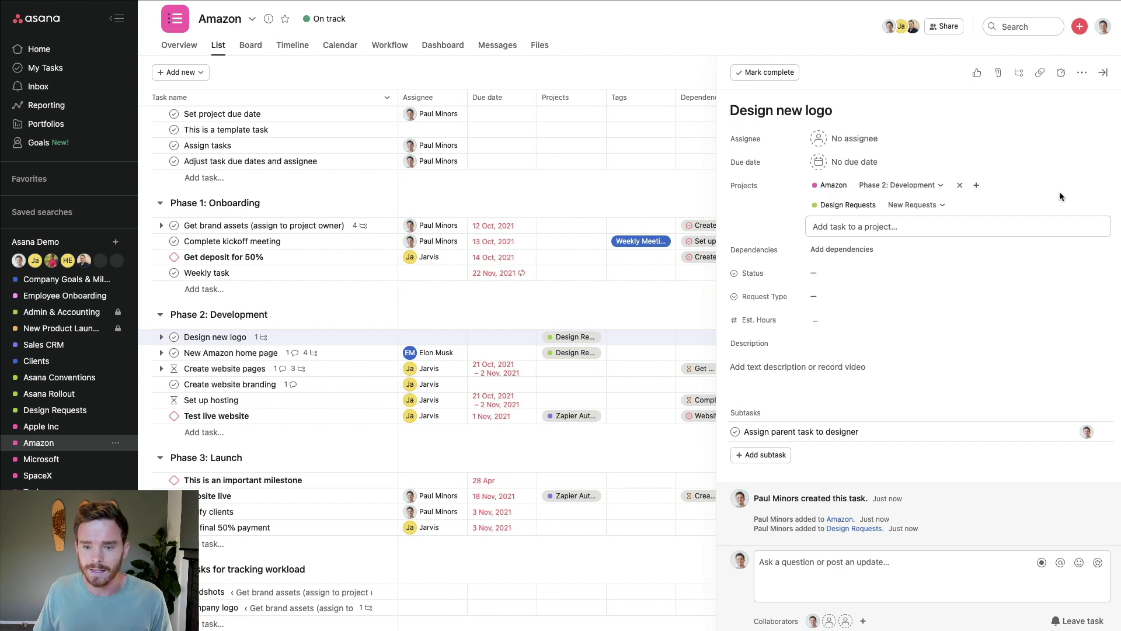
- Examine the Status, Request Type and Est. Hours fields of the Design new logo task without setting them
click(825, 274)
click(828, 276)
click(846, 278)
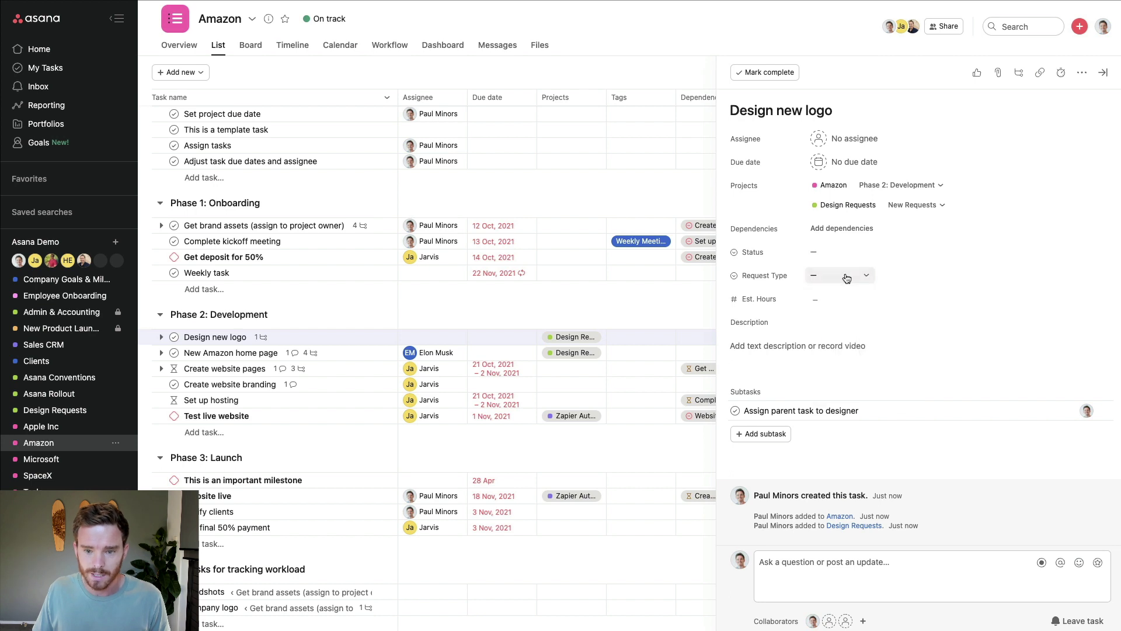
click(825, 295)
click(990, 277)
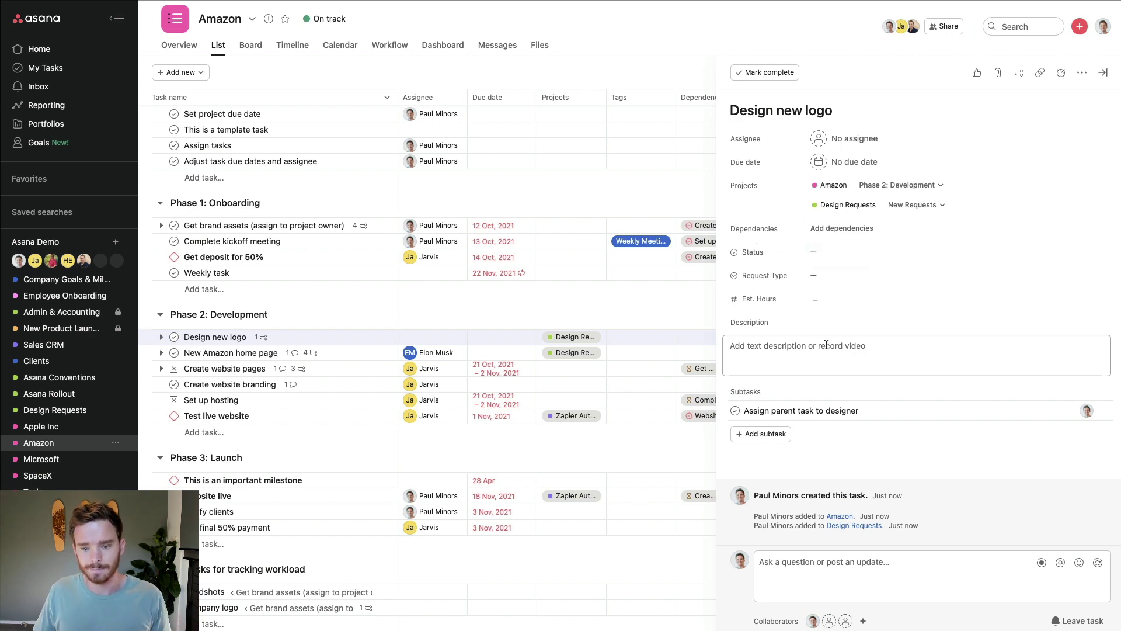
- Open the Design Requests project and look through the automation rules in its customization settings
click(59, 411)
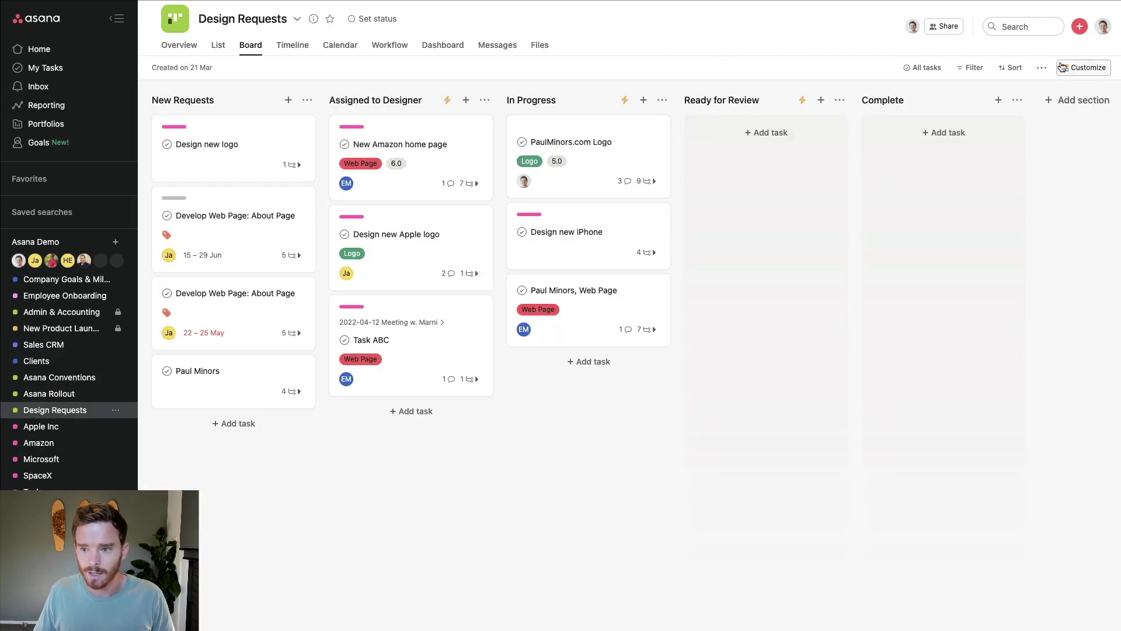
click(1084, 67)
scroll(987, 245, down, 5)
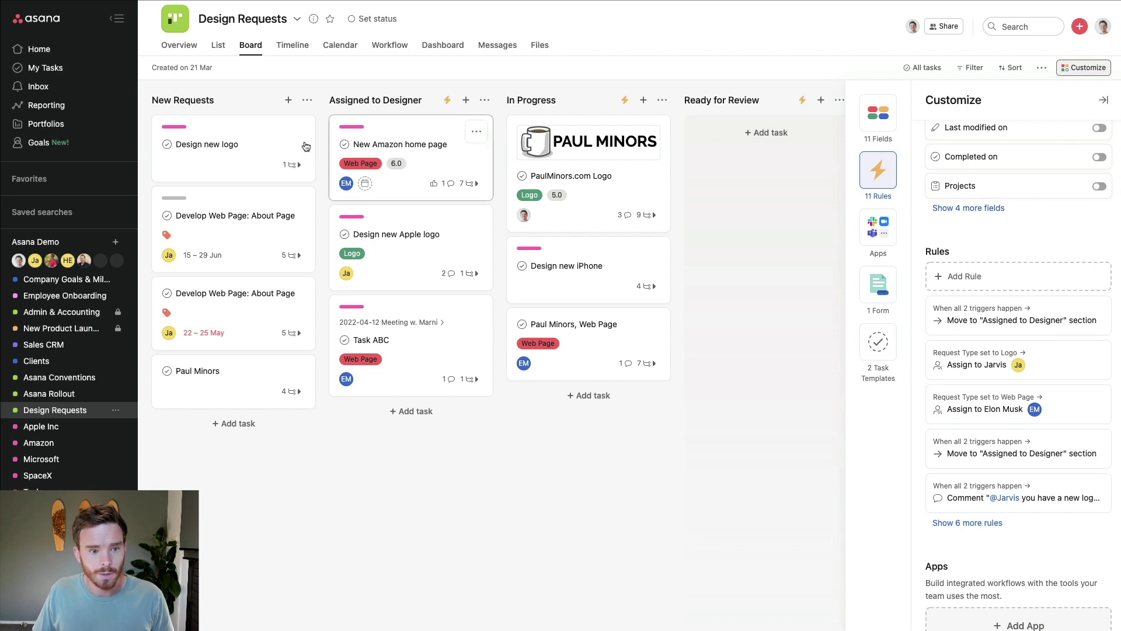
- Open the Design new logo task from the board and bring up the video recorder from its comment box
click(263, 149)
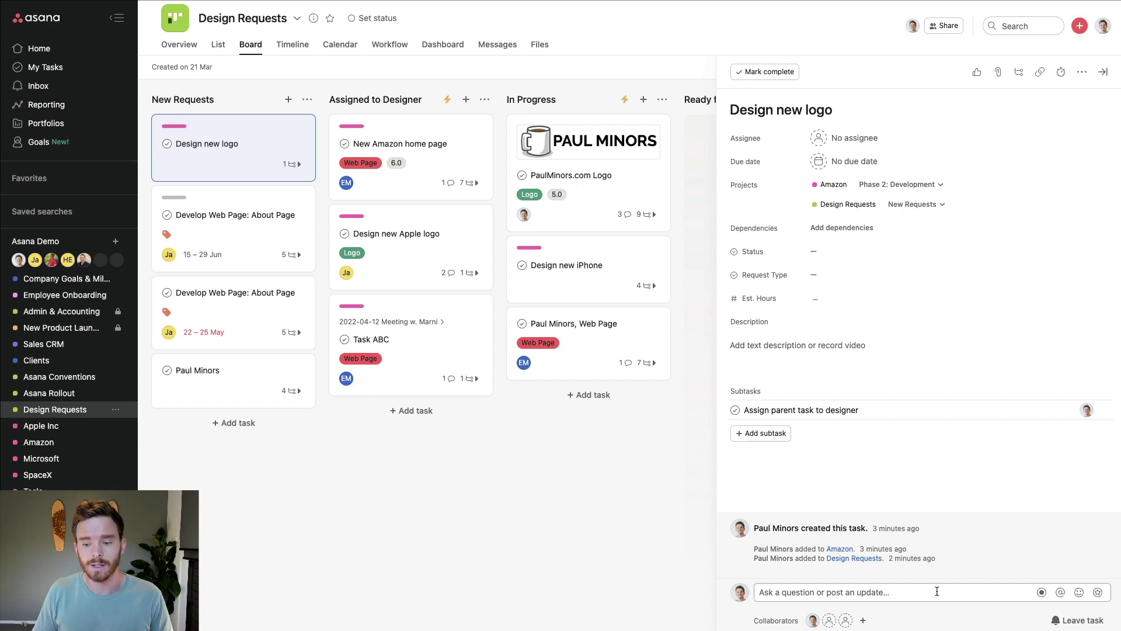
click(936, 591)
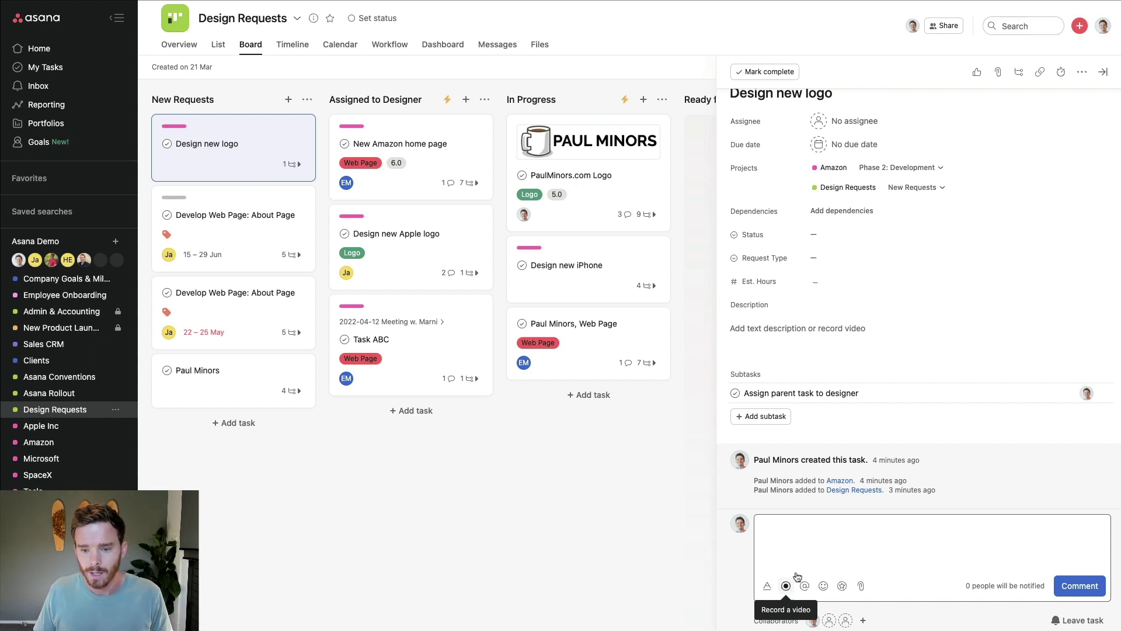
click(789, 328)
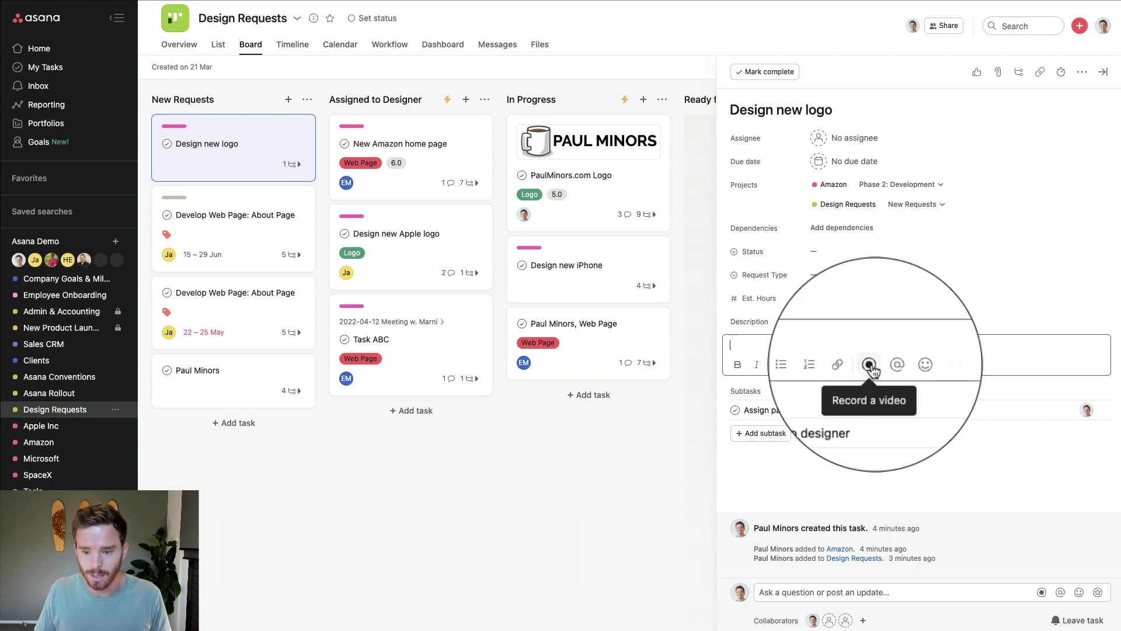
click(847, 592)
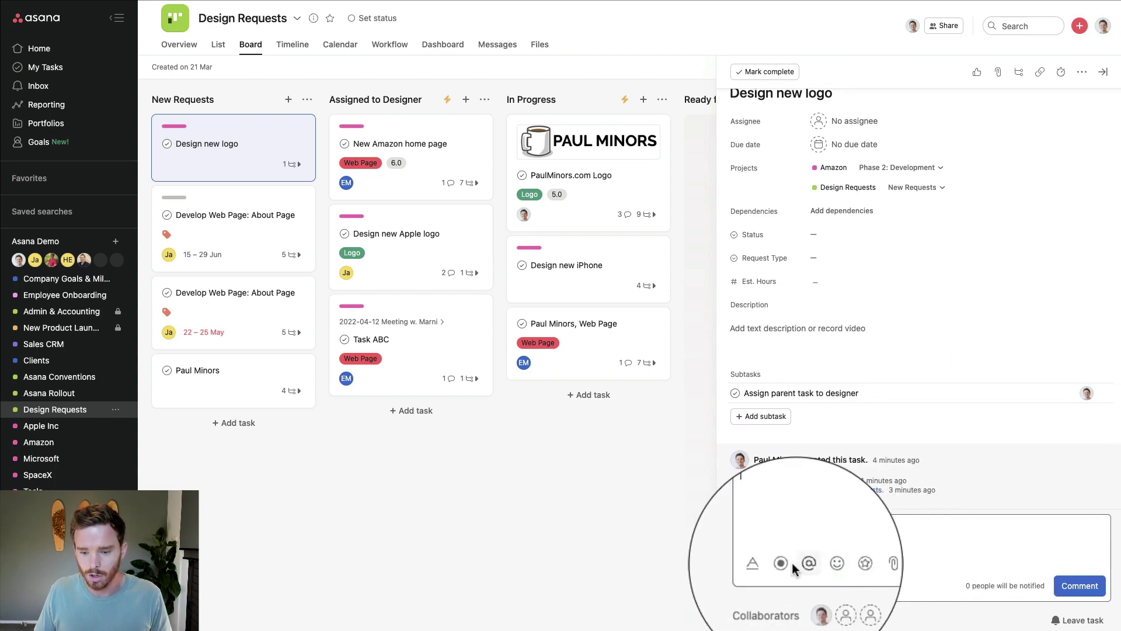
click(786, 586)
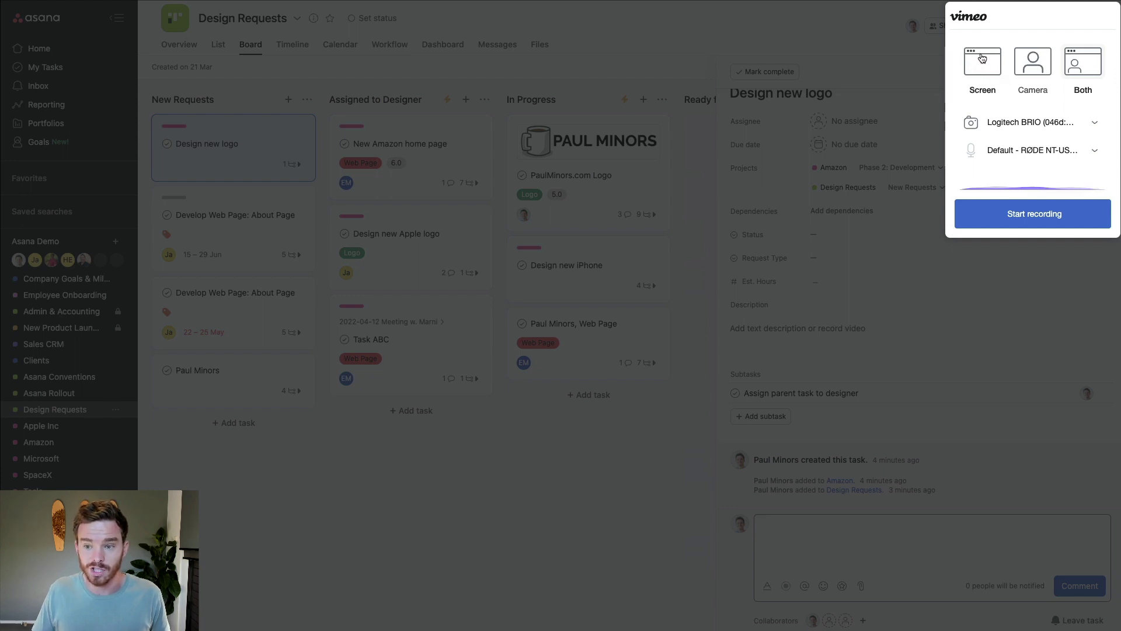
- Look through the video recorder's recording modes and its camera and microphone choices
click(1037, 66)
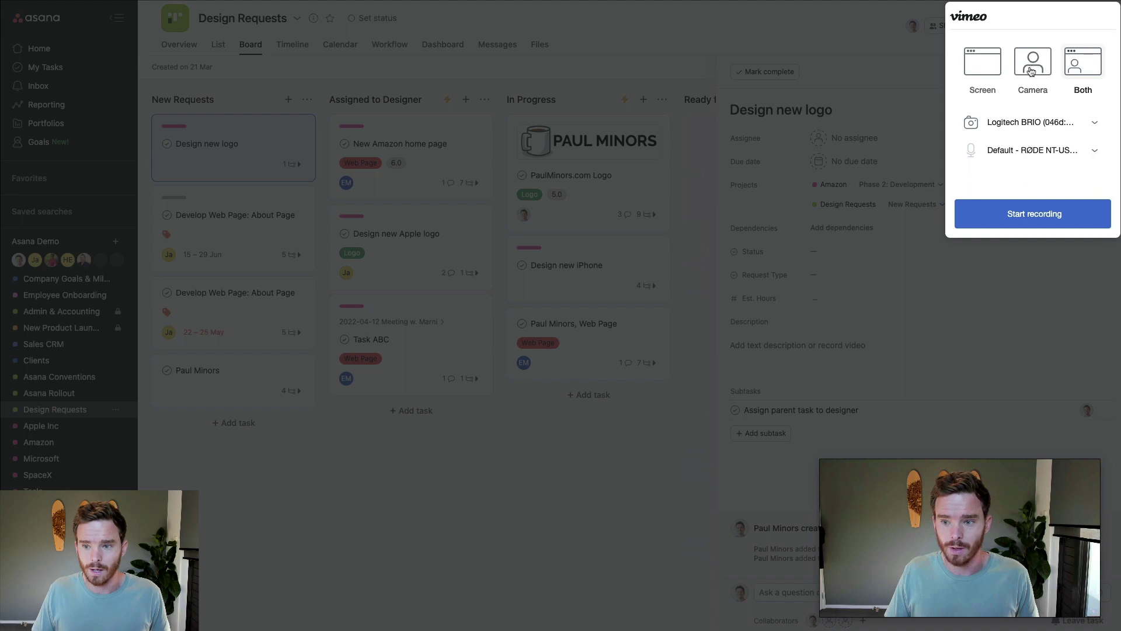
click(1052, 124)
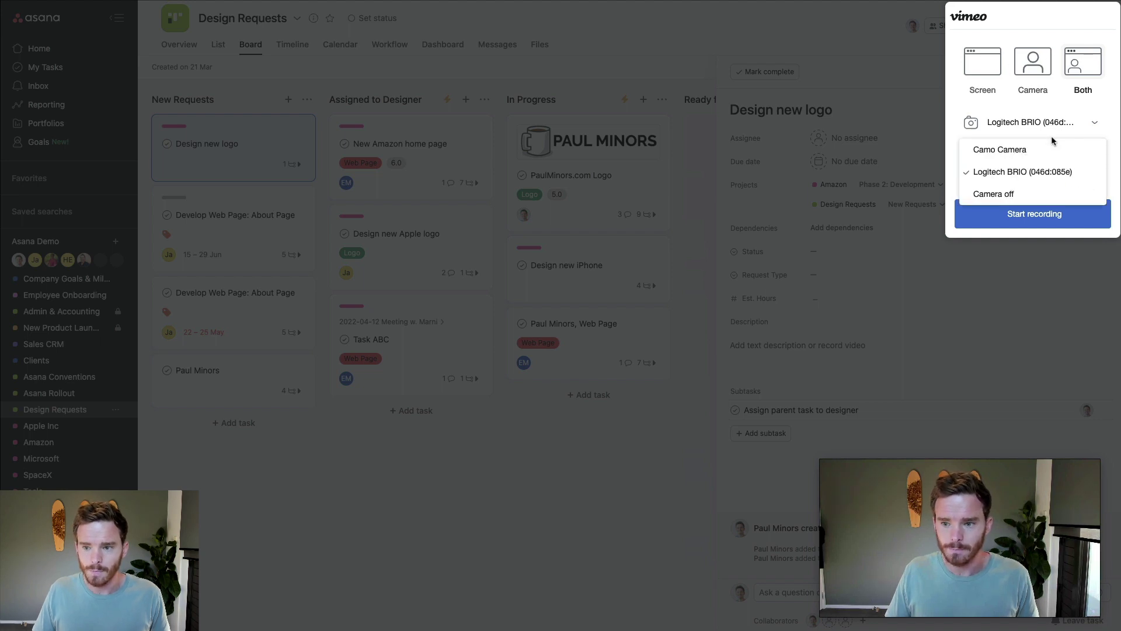
click(1051, 124)
click(1045, 151)
click(1031, 182)
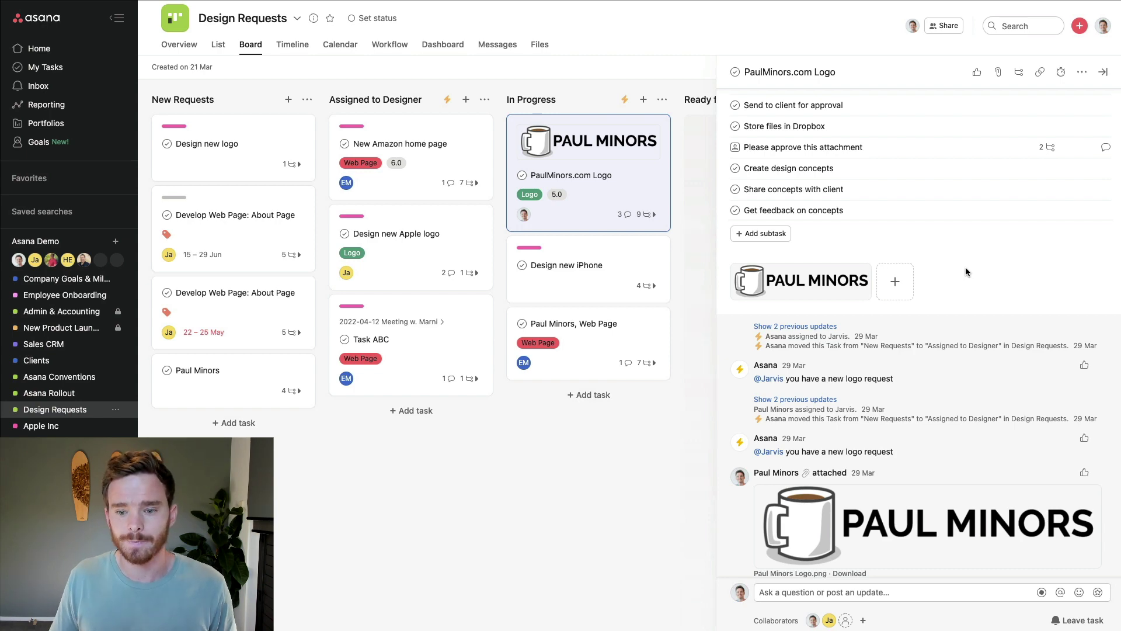
- Open the logo image attached to the logo task in the In Progress column at full size
scroll(829, 269, up, 5)
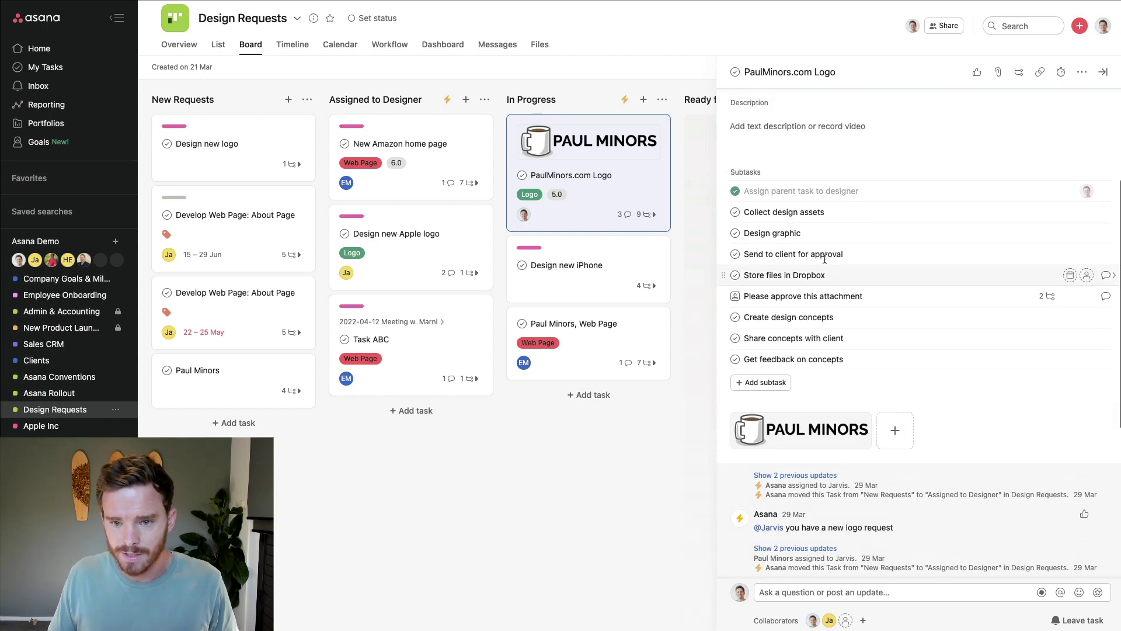
scroll(848, 248, down, 1)
scroll(847, 248, down, 6)
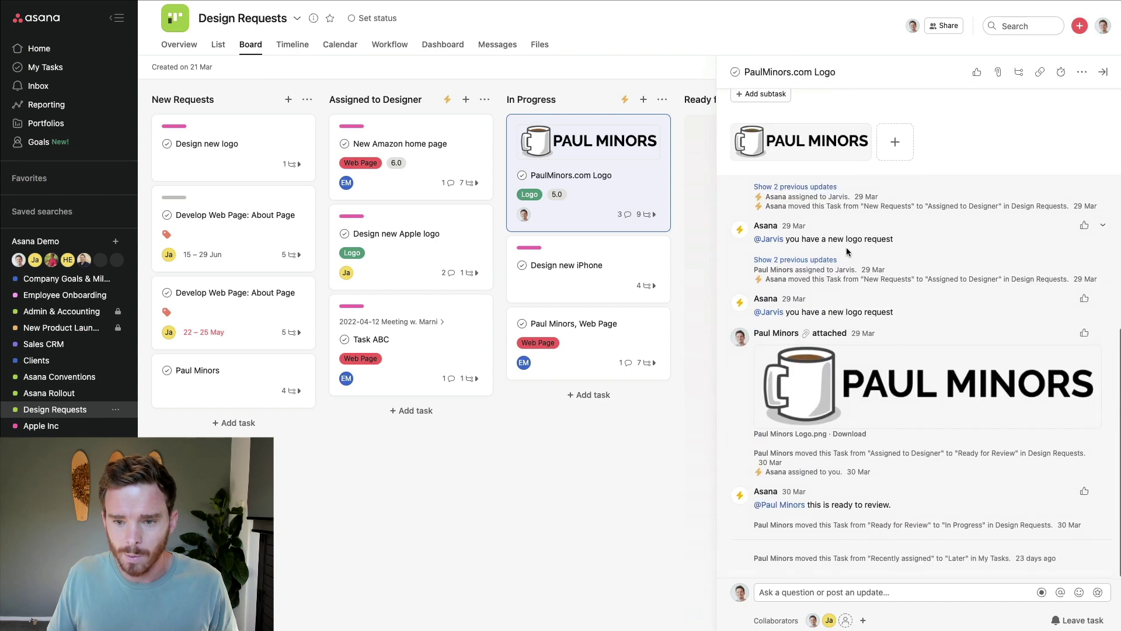
scroll(799, 201, up, 1)
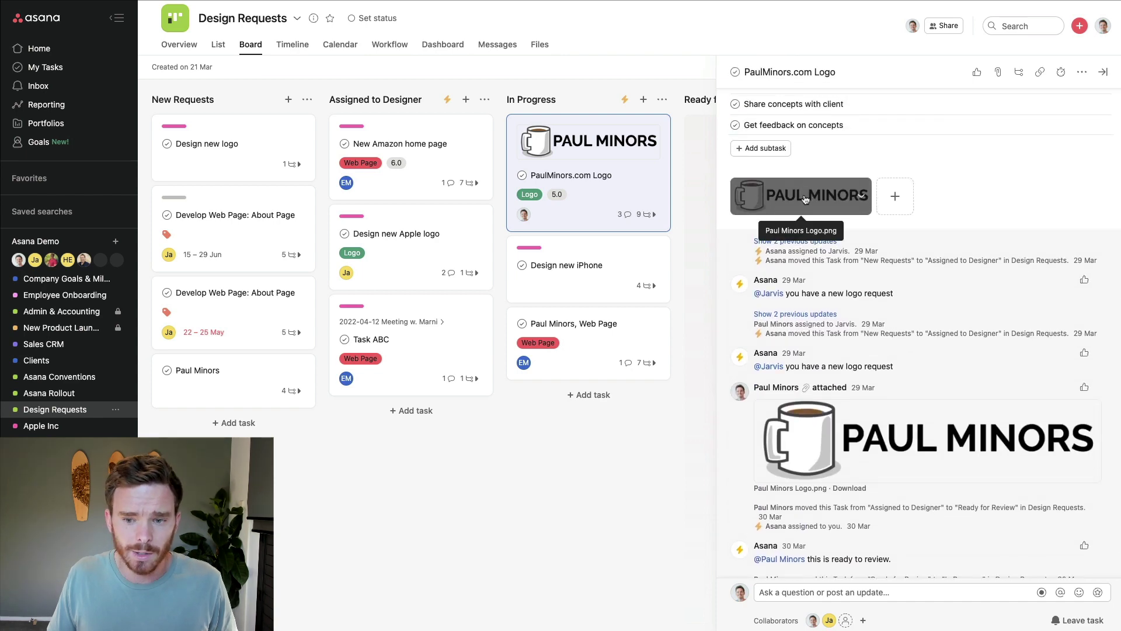
click(803, 200)
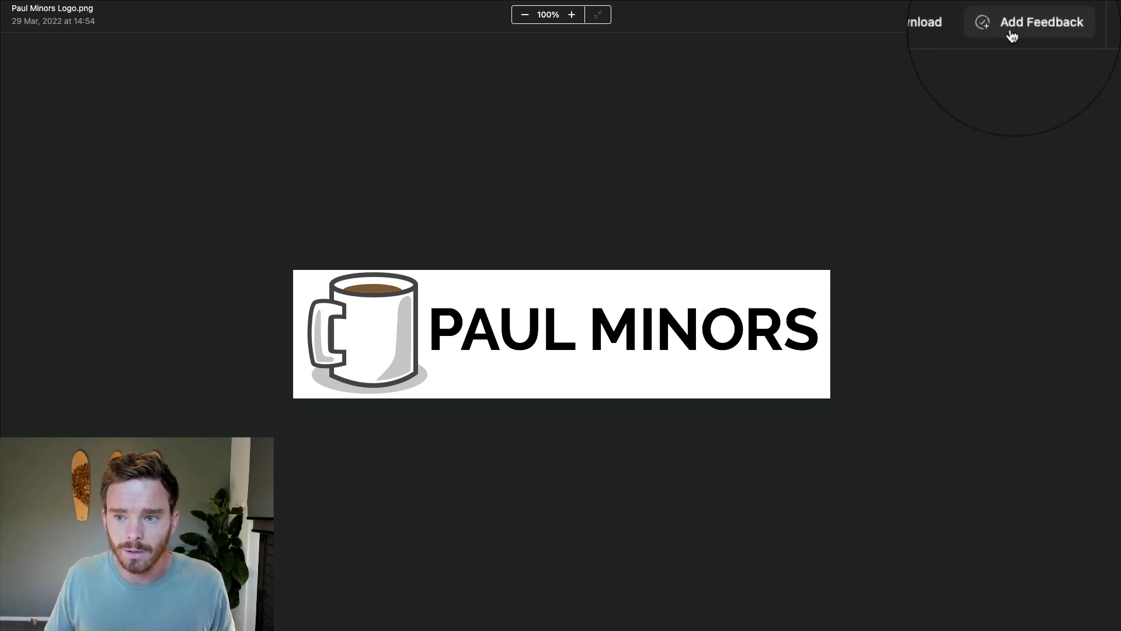
- Add feedback just below the logo's lettering, titled "Change the font colour to blue", with a Lorem ipsum paragraph as the description
click(1028, 21)
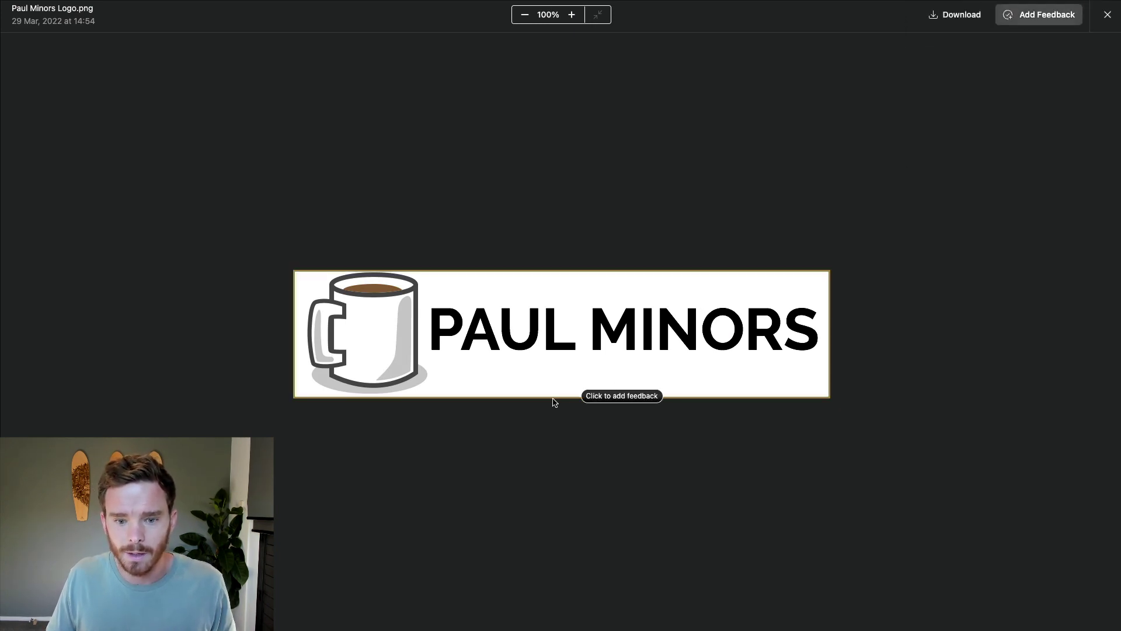
click(449, 367)
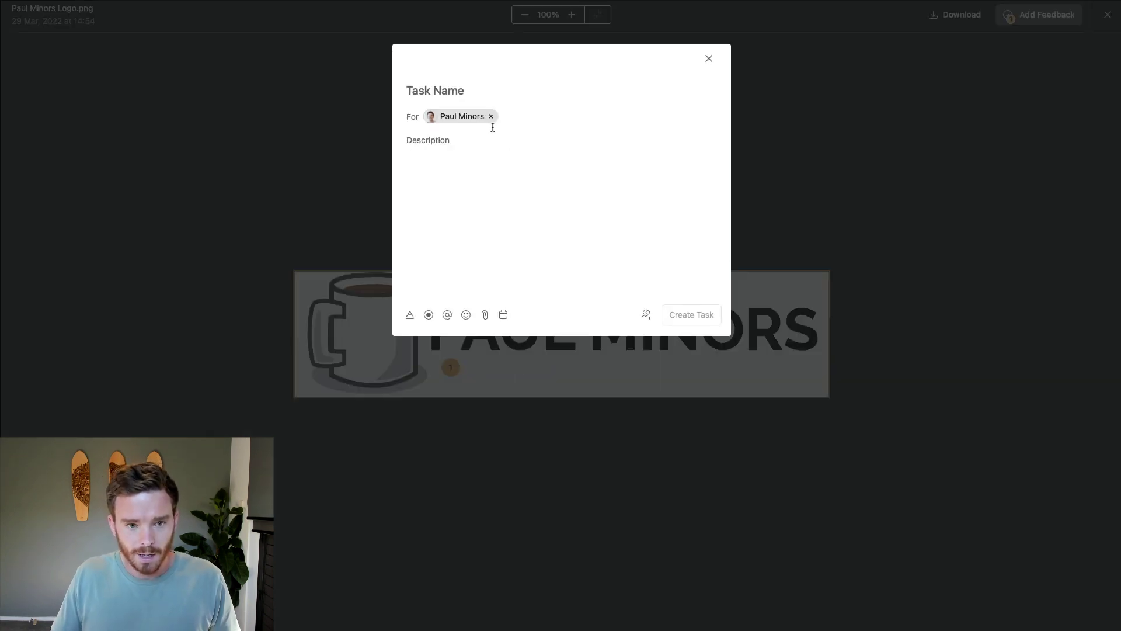
text(C)
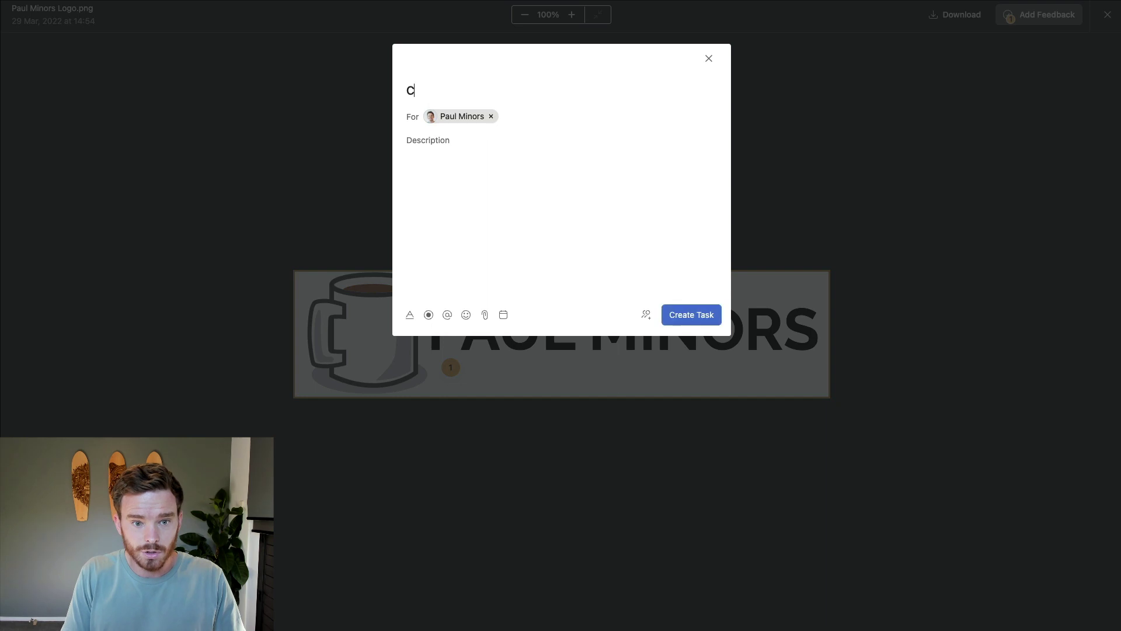
text(hange the font colour to blue)
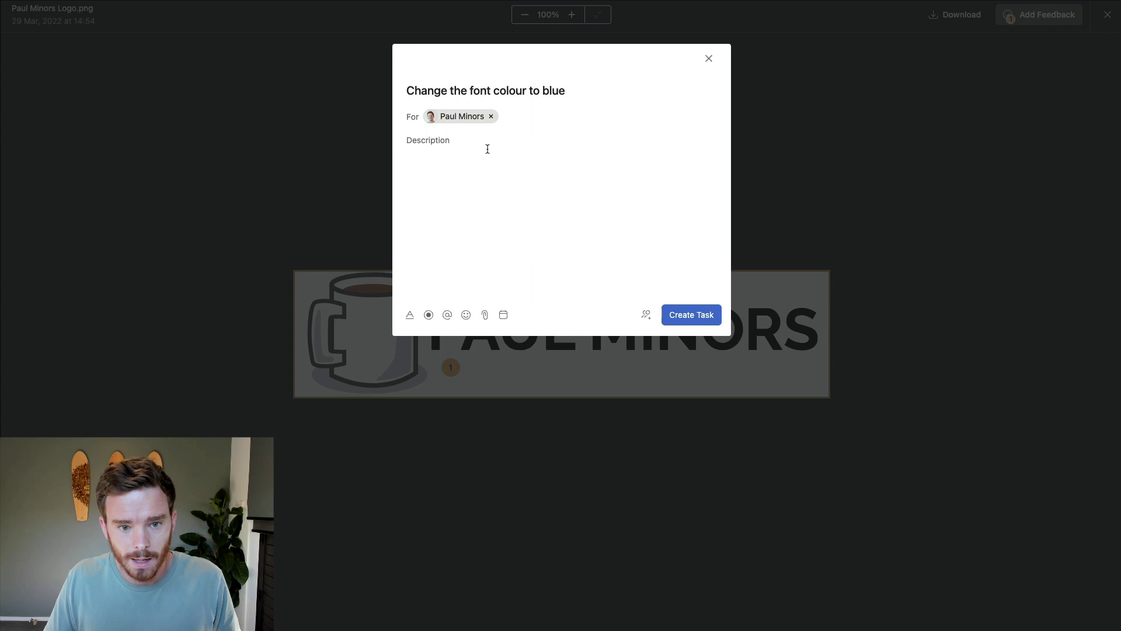
click(487, 149)
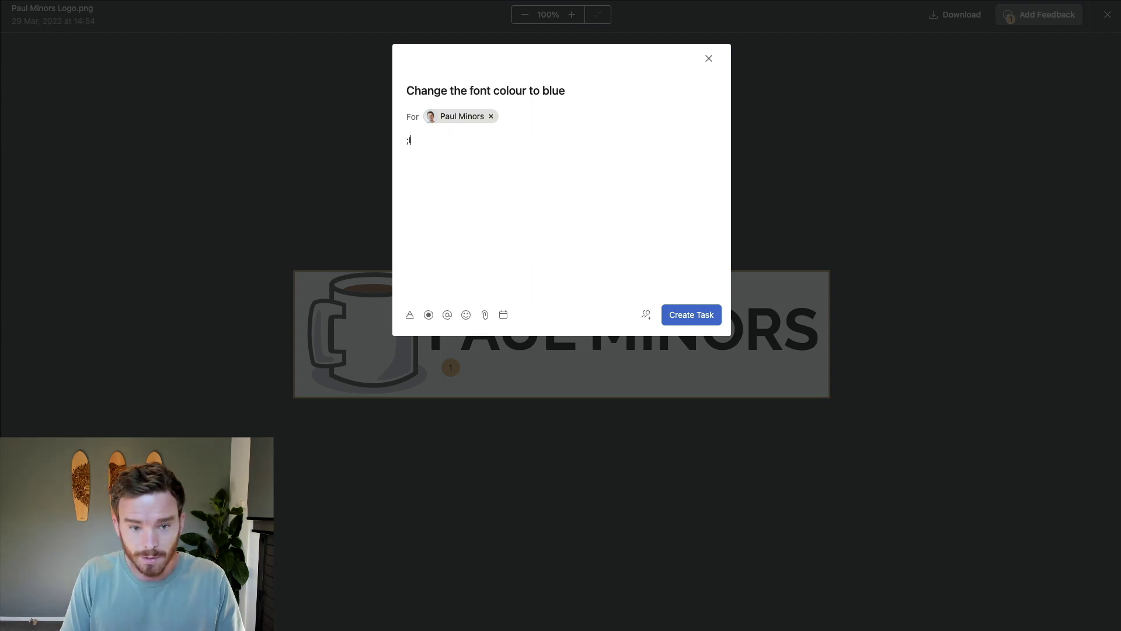
text("Lorem ipsum dolor sit amet, consectetur adipiscing elit, sed do eiusmod tempor incididunt ut labore et dolore magna aliqua. Ut enim ad minim veniam, quis nostrud exercitation ullamco laboris nisi ut aliquip ex ea commodo consequat. Duis aute irure dolor in reprehenderit in voluptate velit esse cillum dolore eu fugiat nulla pariatur. Excepteur sint occaecat cupidatat non proident, sunt in culpa qui officia deserunt mollit anim id est laborum.")
- Replace the default assignee of the feedback task with the teammate who handles logo requests
click(491, 117)
click(450, 118)
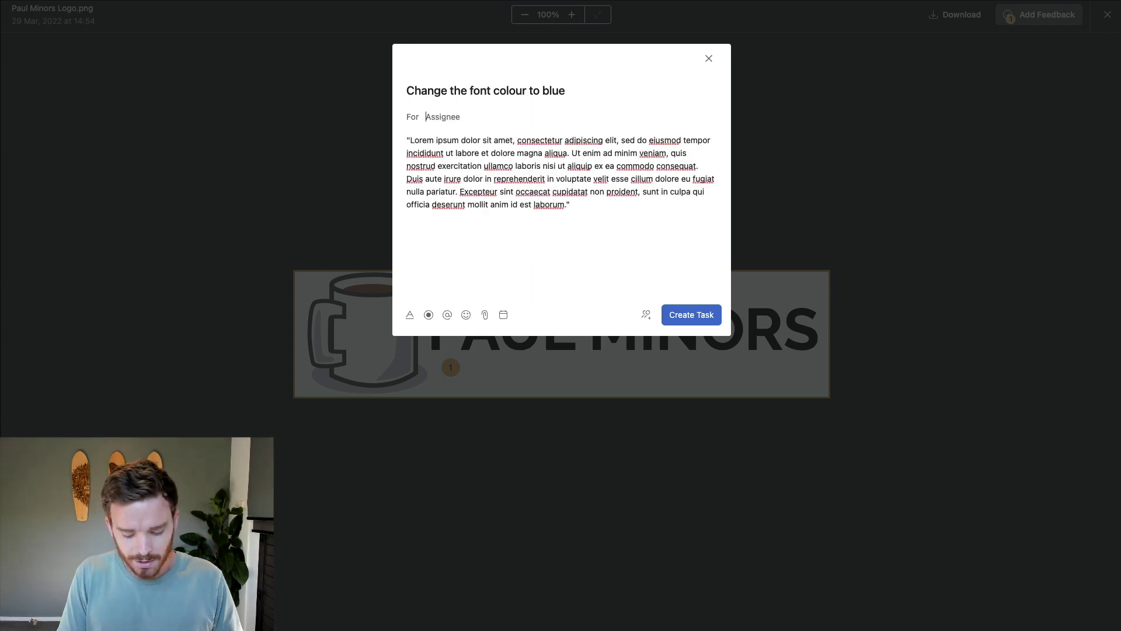
text(jam)
key(BackSpace)
key(BackSpace)
text(udy)
key(BackSpace)
key(BackSpace)
key(BackSpace)
text(a)
key(Return)
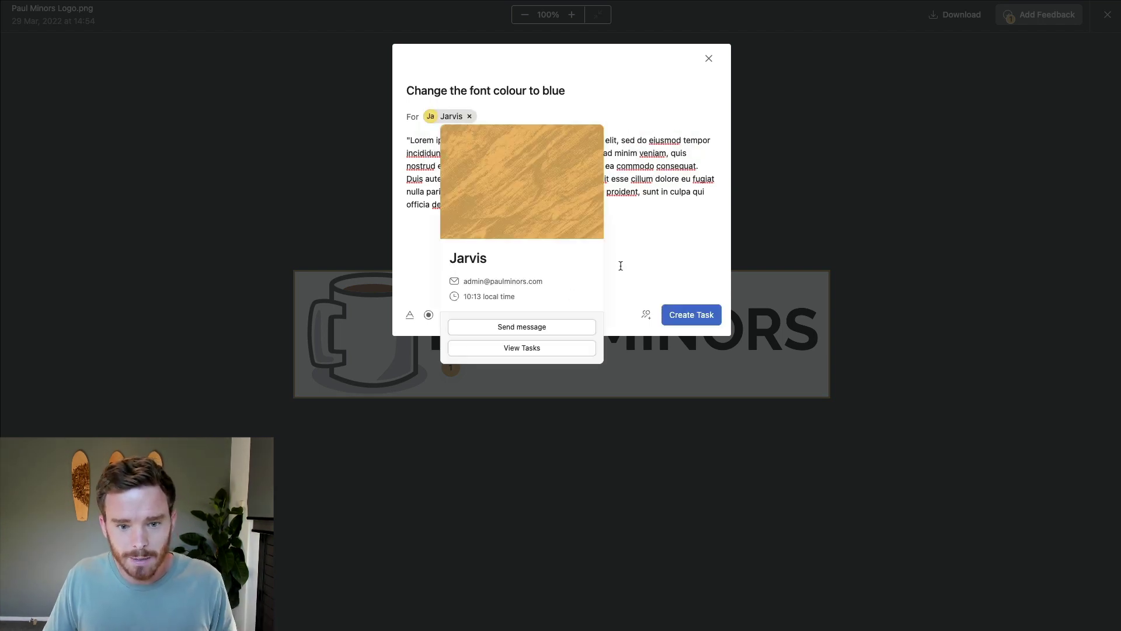
- Set the feedback task's due date to 17 June 2022 and create the task
click(503, 314)
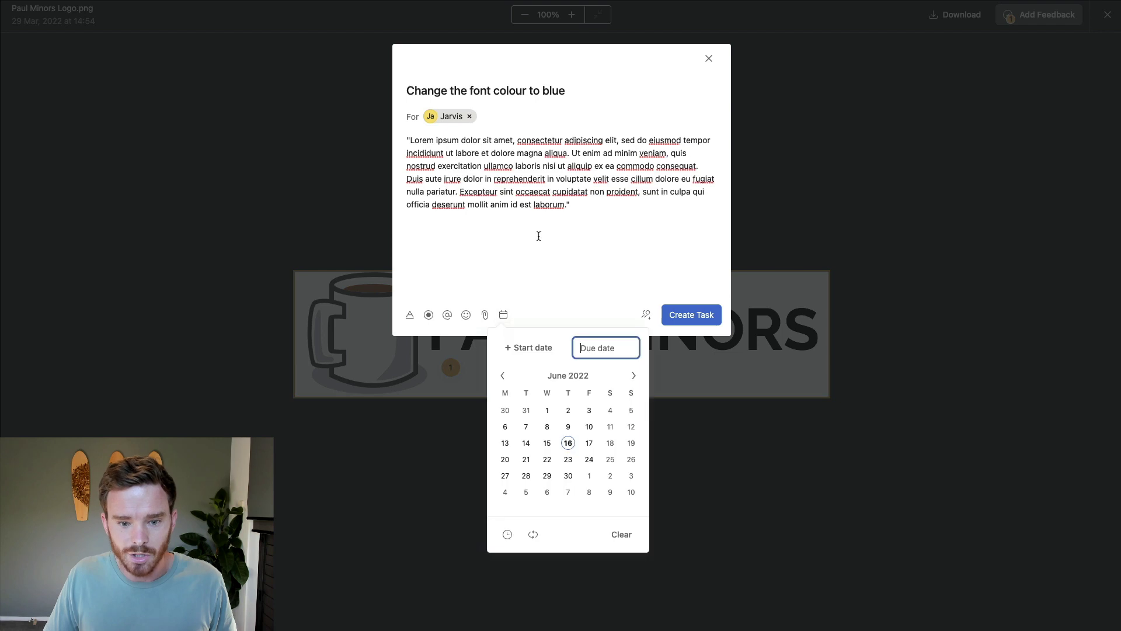
click(587, 443)
click(578, 214)
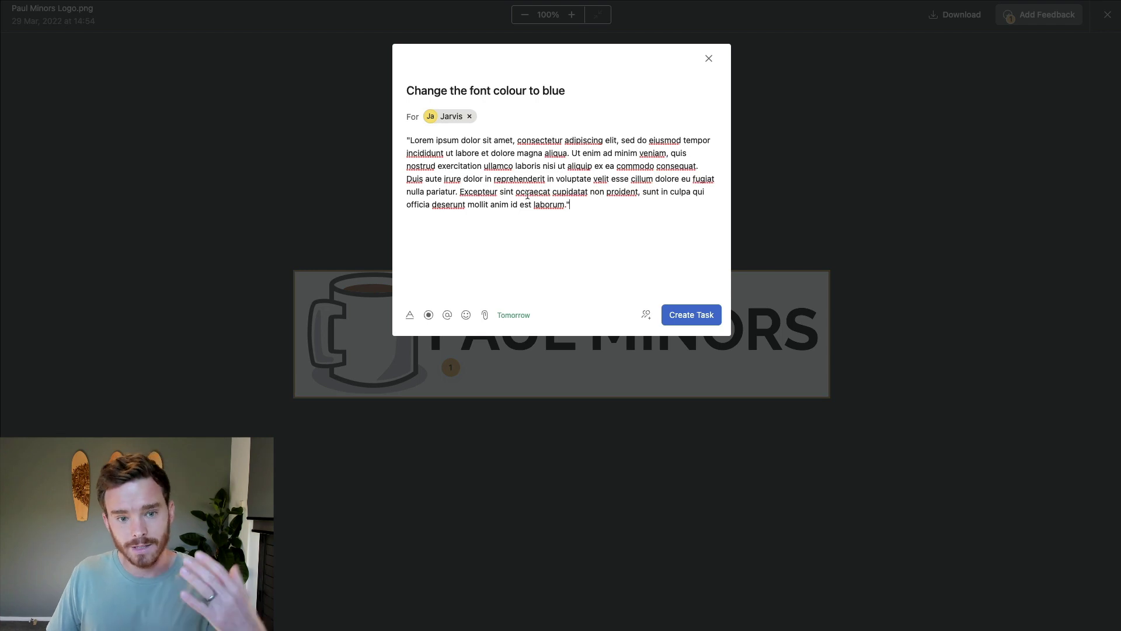
click(692, 315)
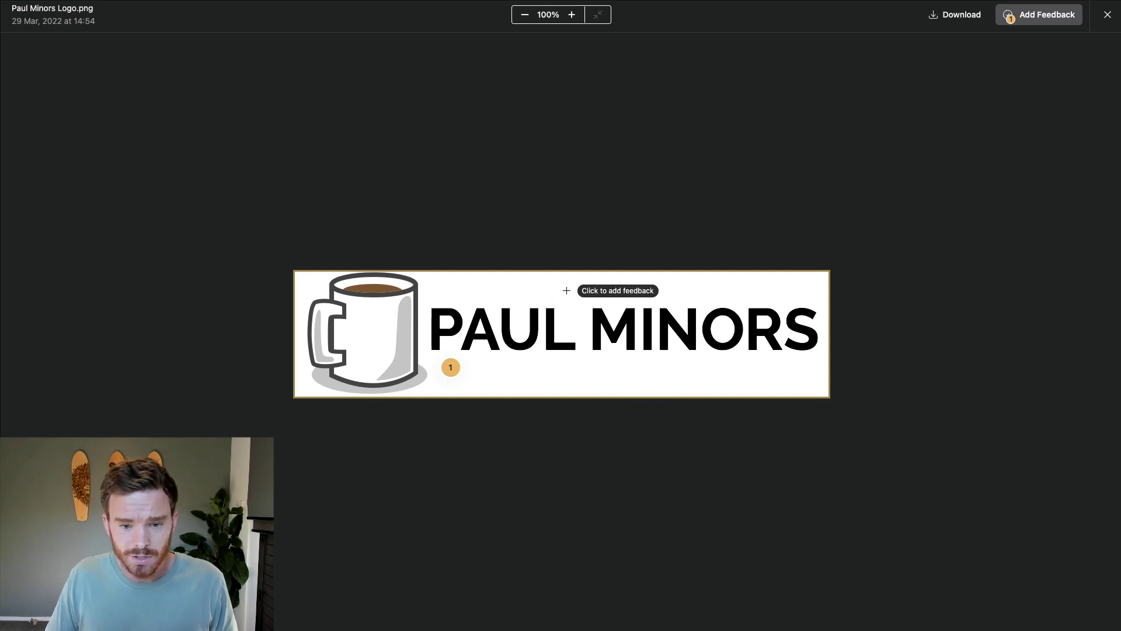
- Create a second feedback task titled "Let's get rid of the mug" on the logo, beside the mug and just above the lettering
click(450, 289)
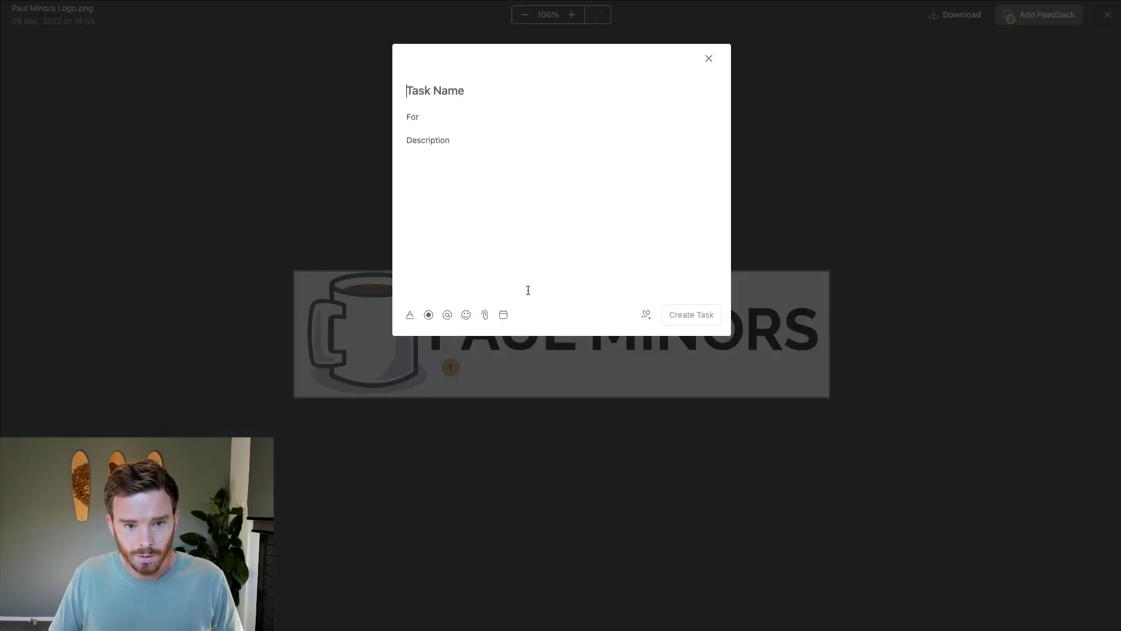
text(Let's get rid of the mug)
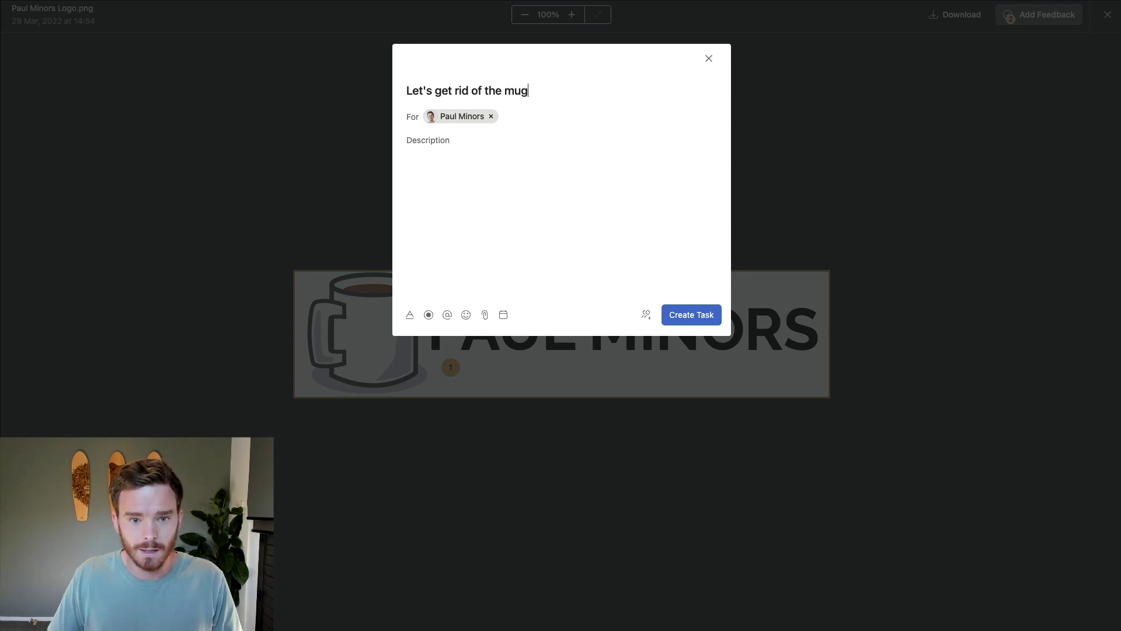
click(691, 322)
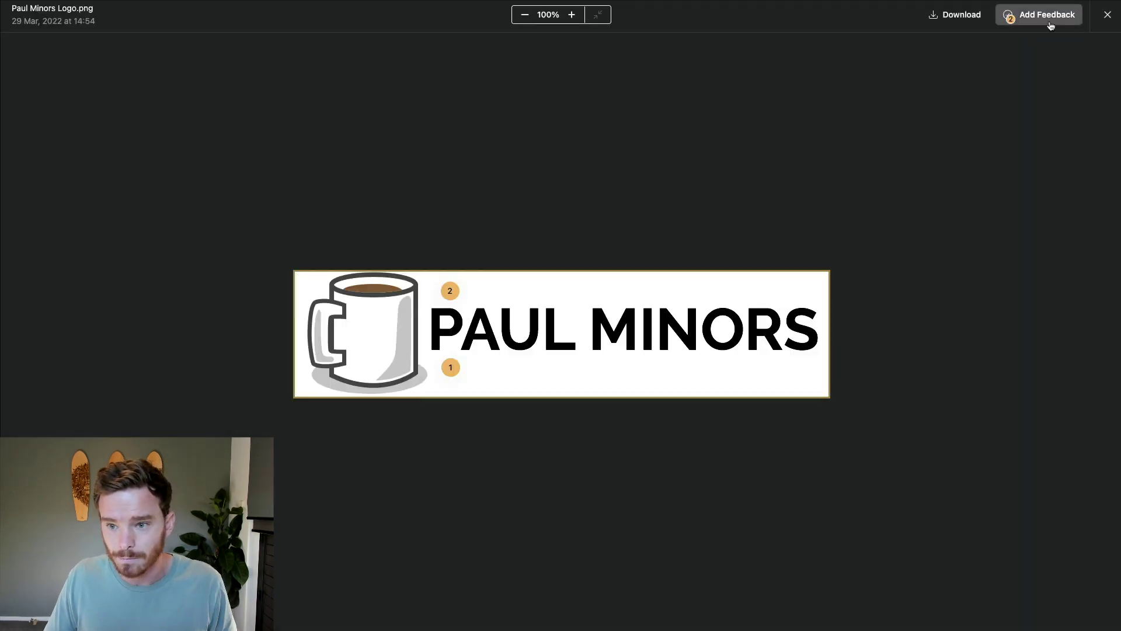
- Close the logo image and open the "Change the font colour to blue" subtask to view the feedback markers on its image
click(1044, 19)
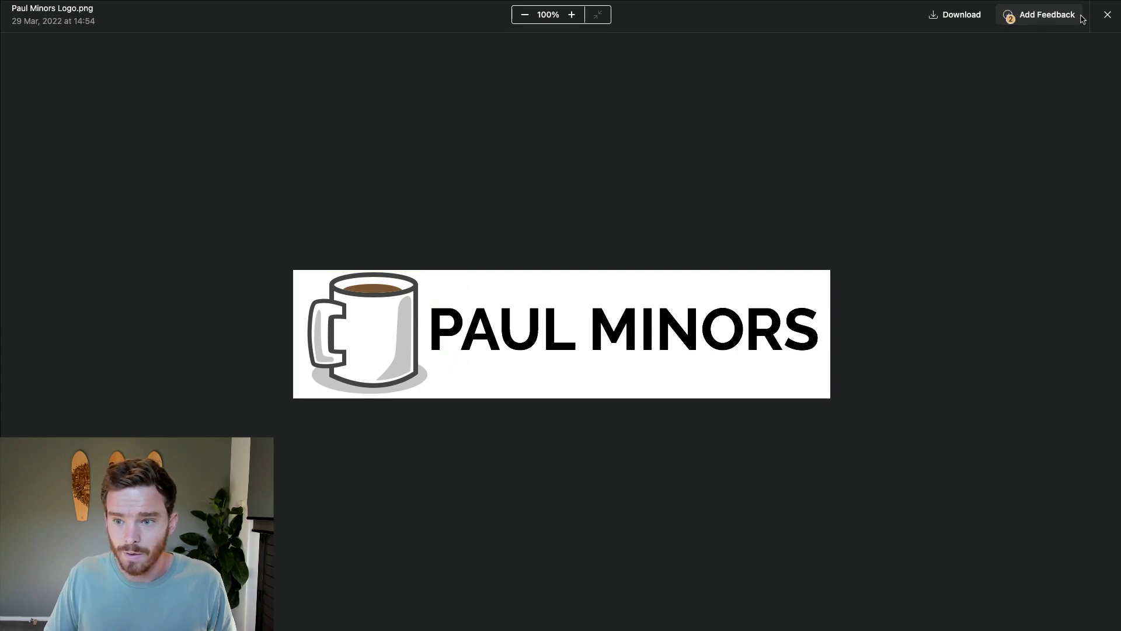
click(1106, 16)
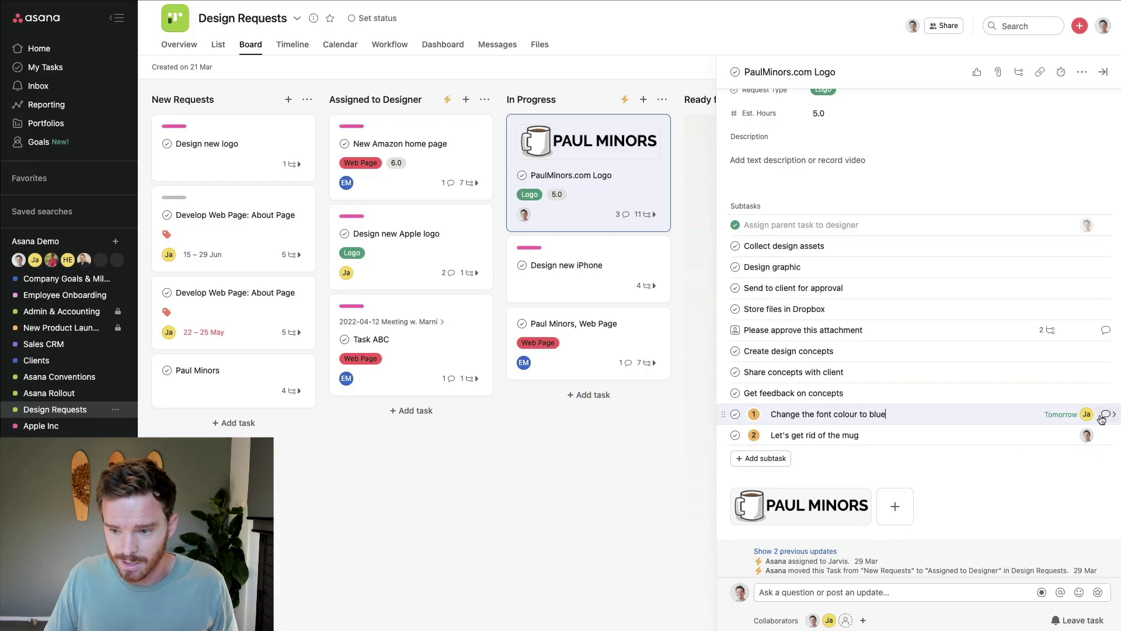
click(1103, 415)
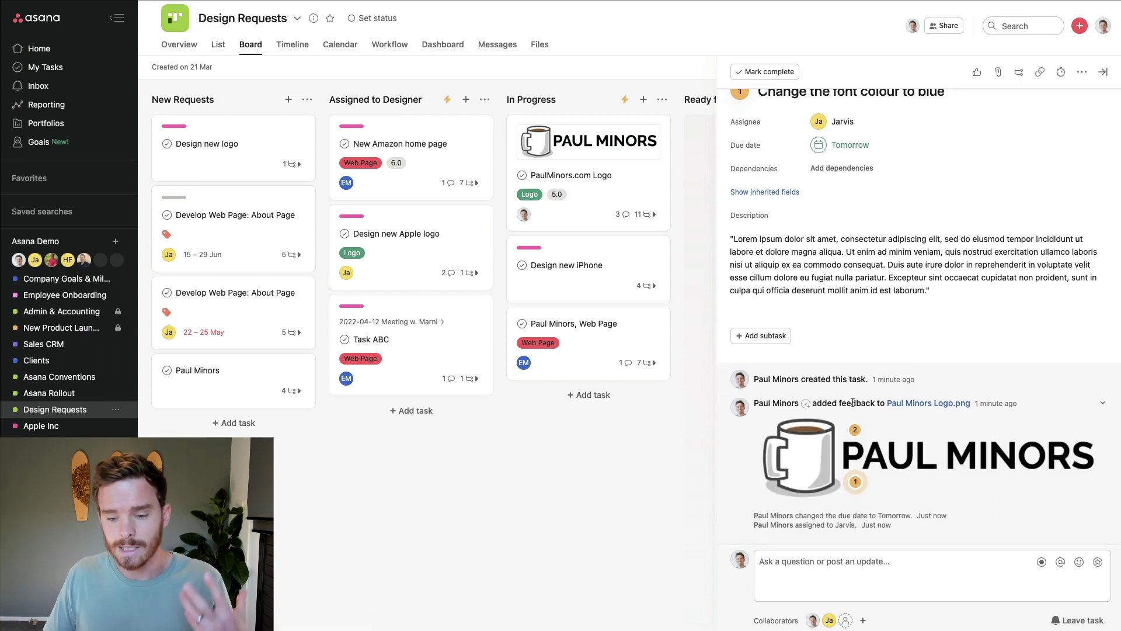
click(853, 431)
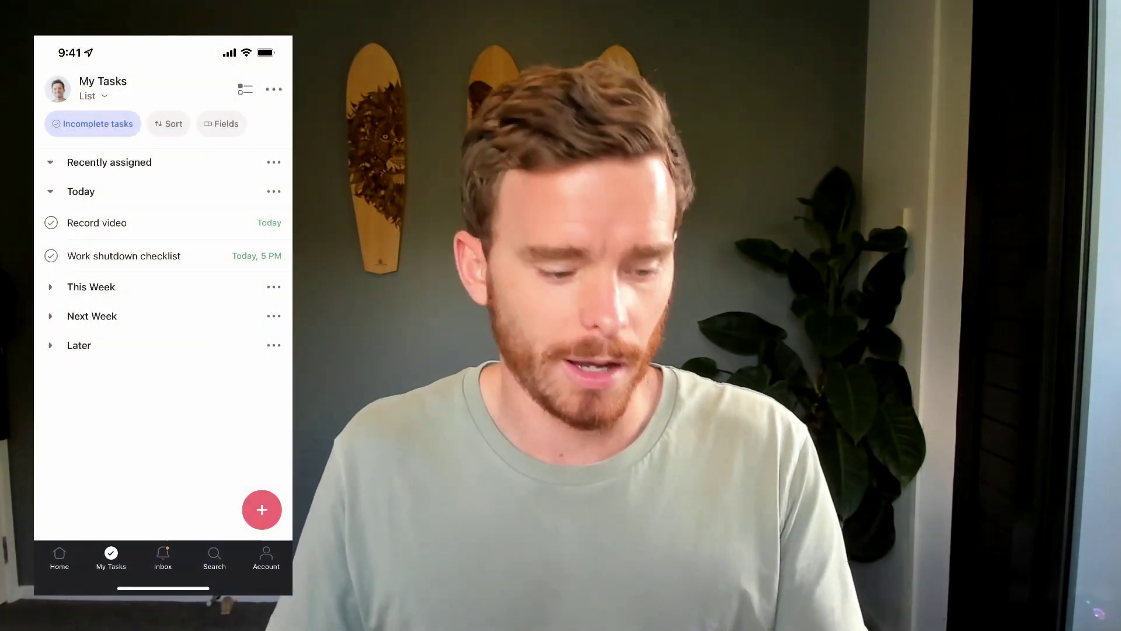
- In the Asana mobile app, start a new task and scan the printed reading recommendations text into its description
click(261, 509)
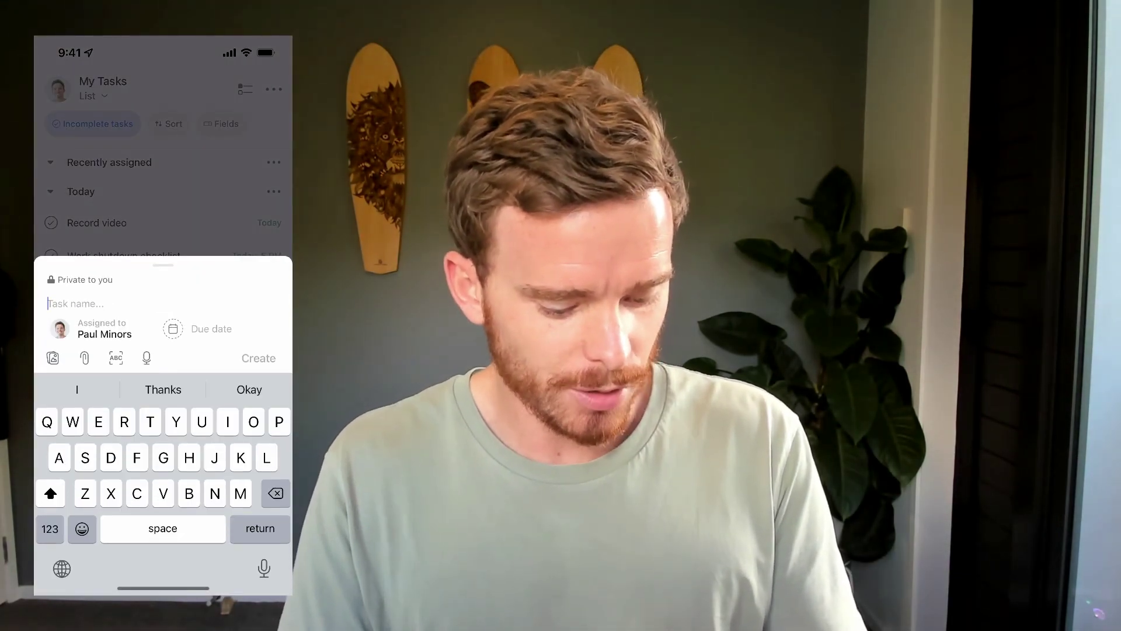
click(116, 357)
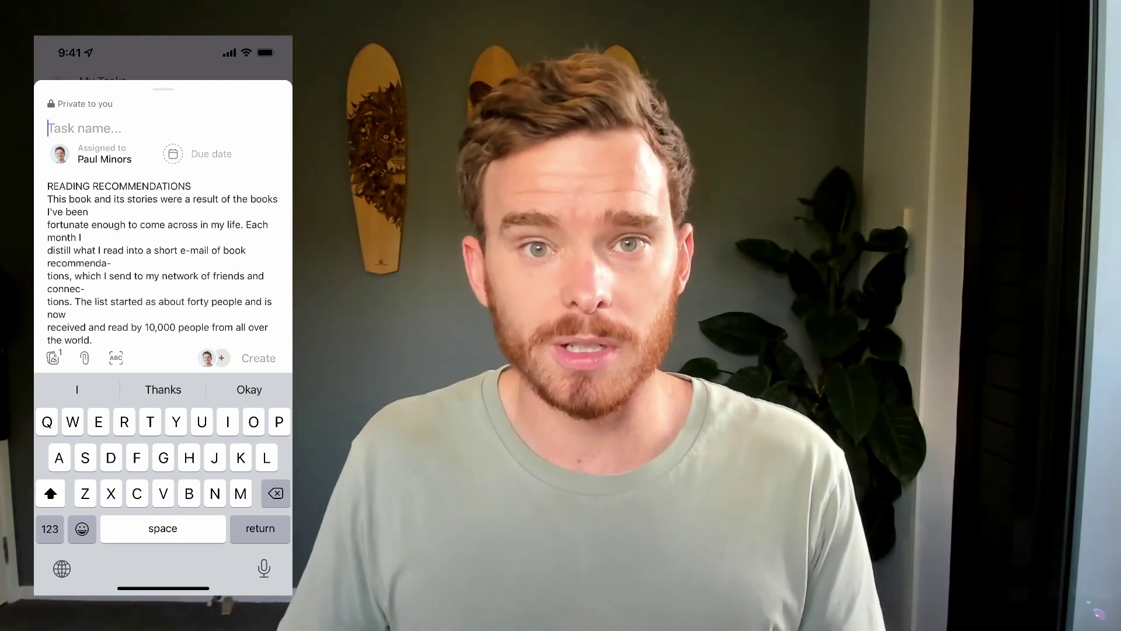
scroll(164, 234, down, 10)
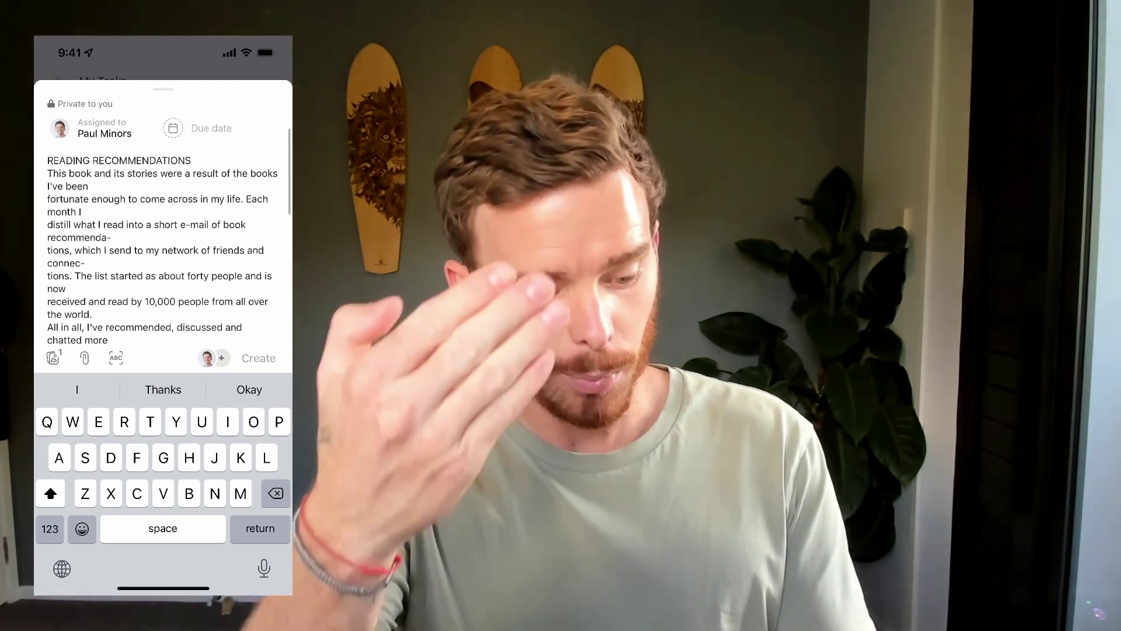
scroll(163, 234, up, 10)
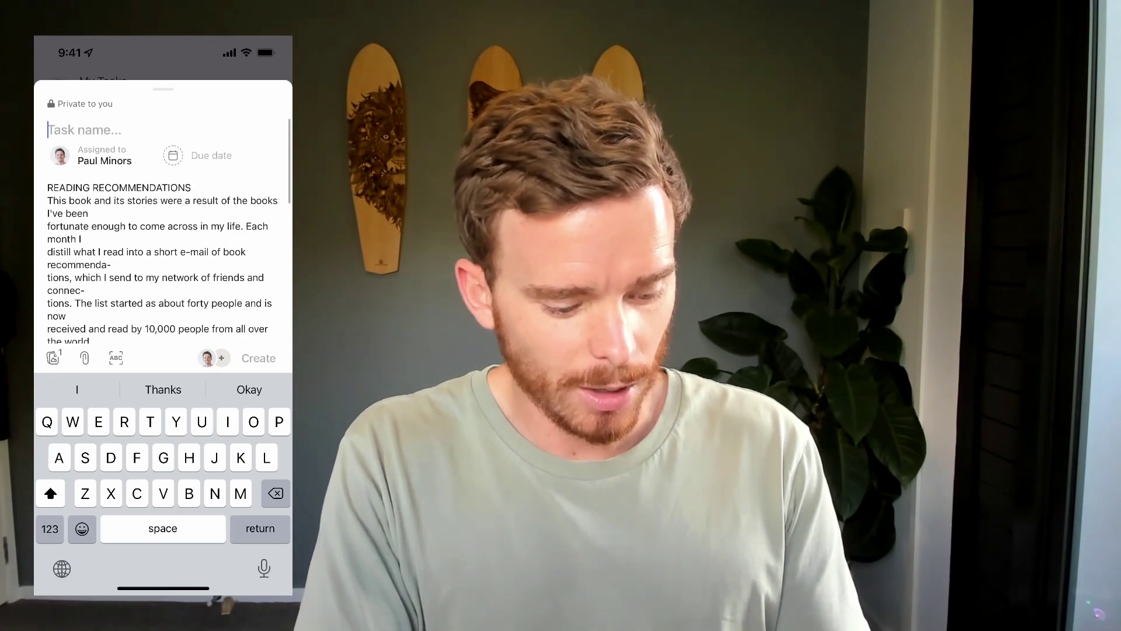
- Create the scanned-text task with the name "Reading list" and open it
text(Reading )
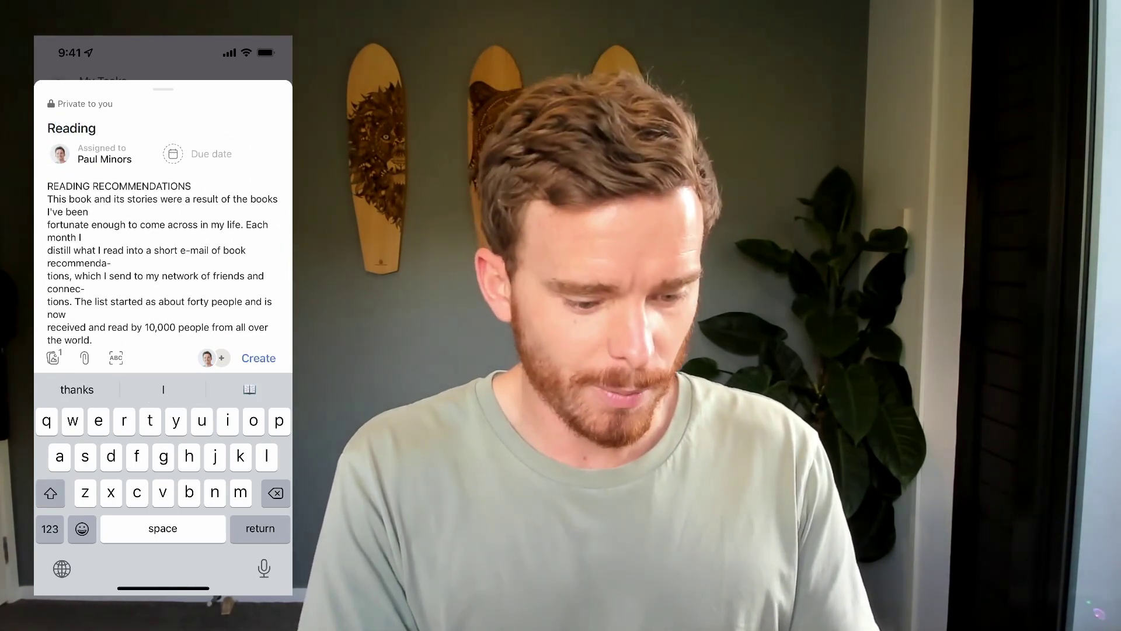
text(list)
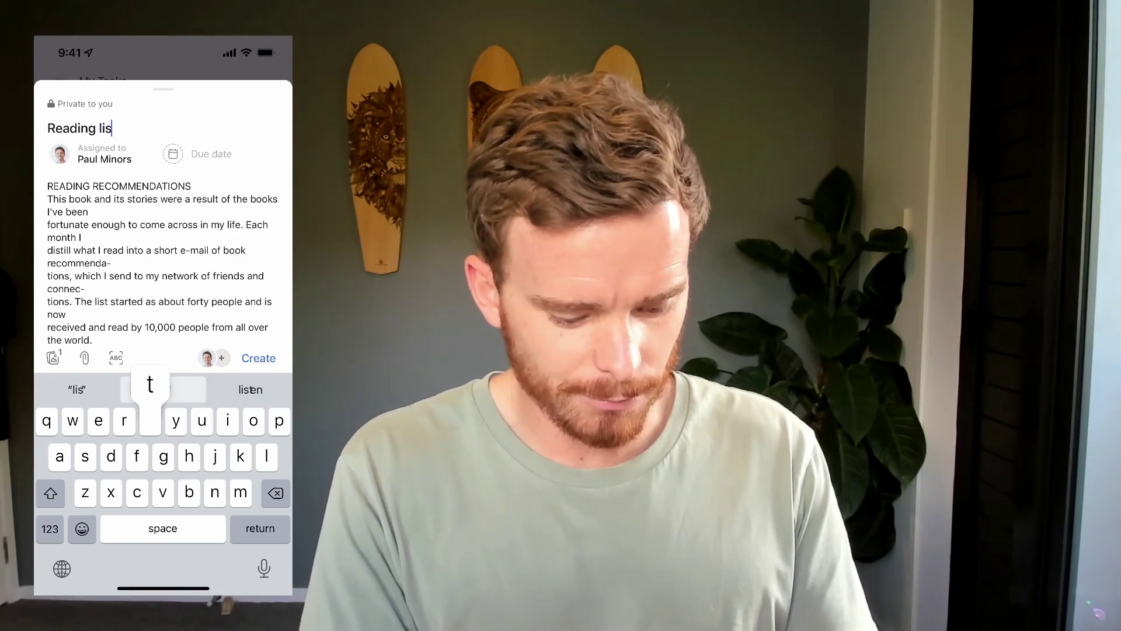
click(259, 358)
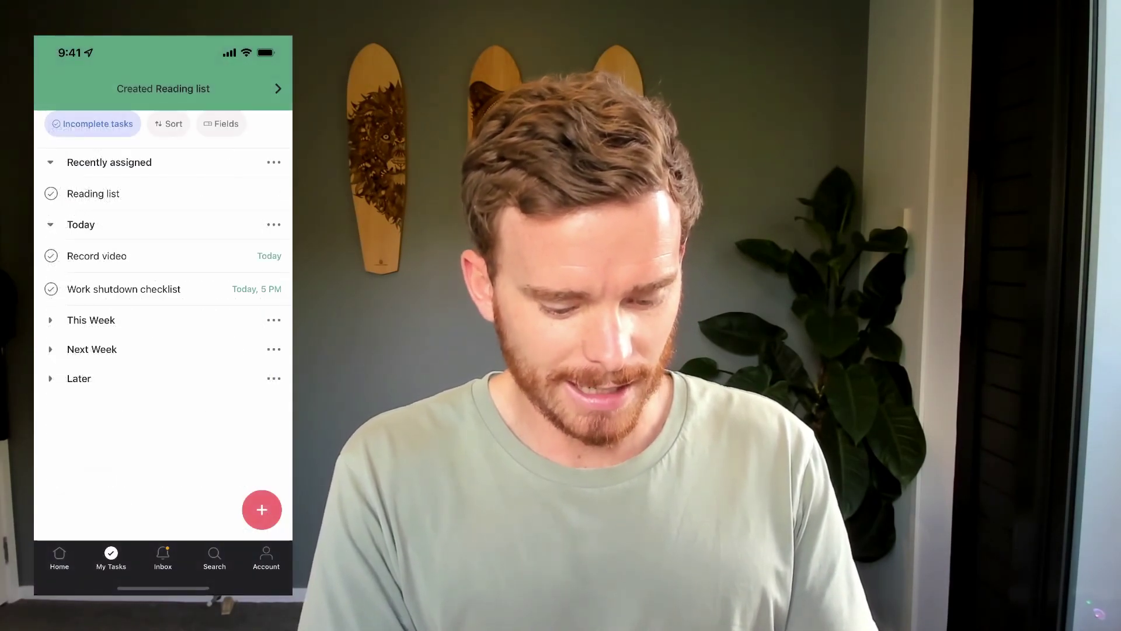
click(164, 88)
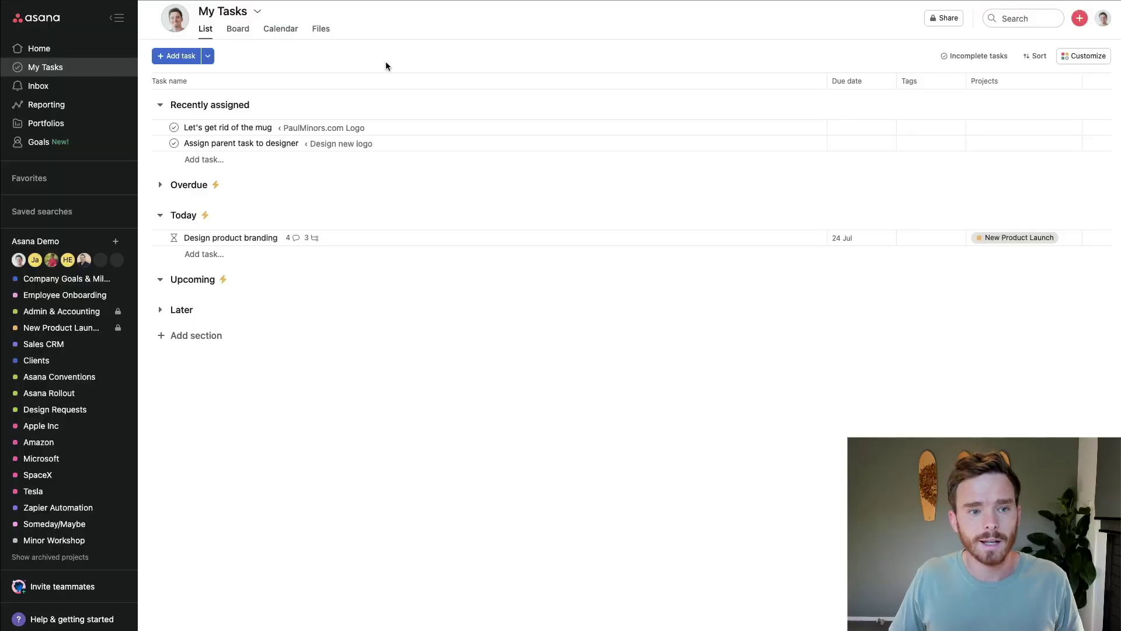
- In Asana on the web, view the address and rules for adding tasks to My Tasks by email
click(257, 12)
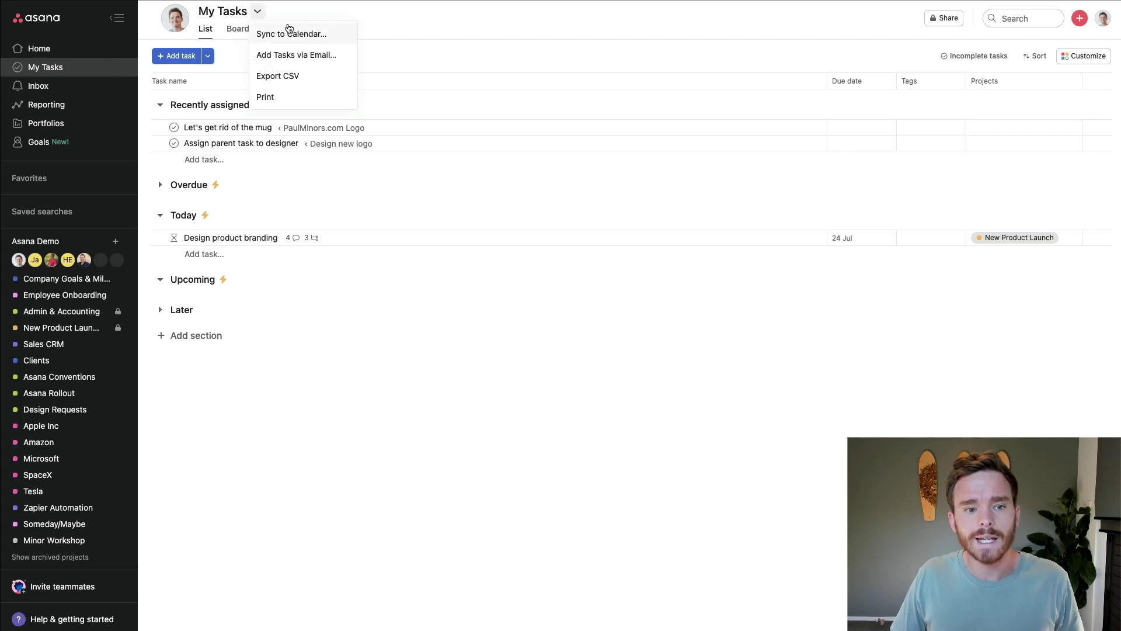
click(298, 56)
drag(613, 130, 503, 122)
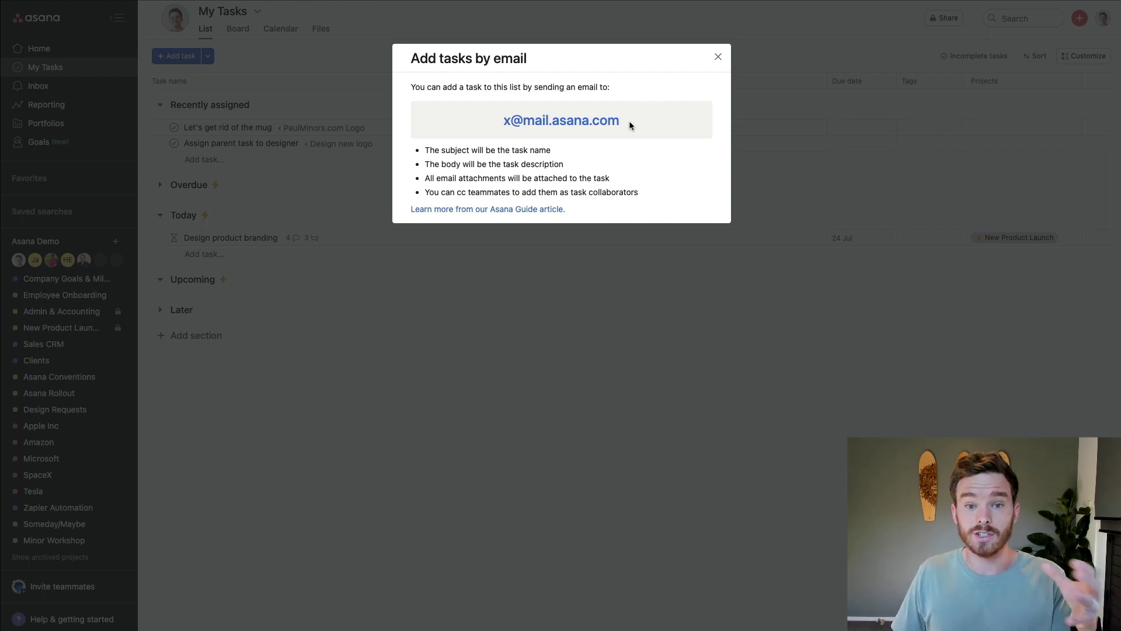
click(719, 57)
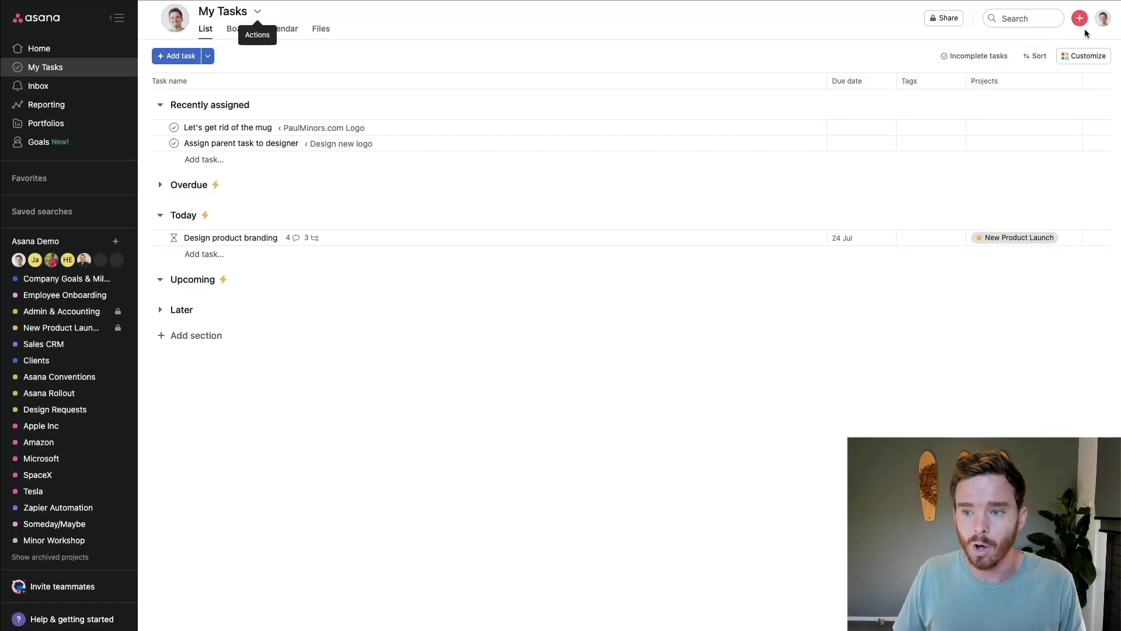
- Open the email forwarding settings of the profile and show the form for adding a new sender email address
click(1102, 19)
click(1022, 141)
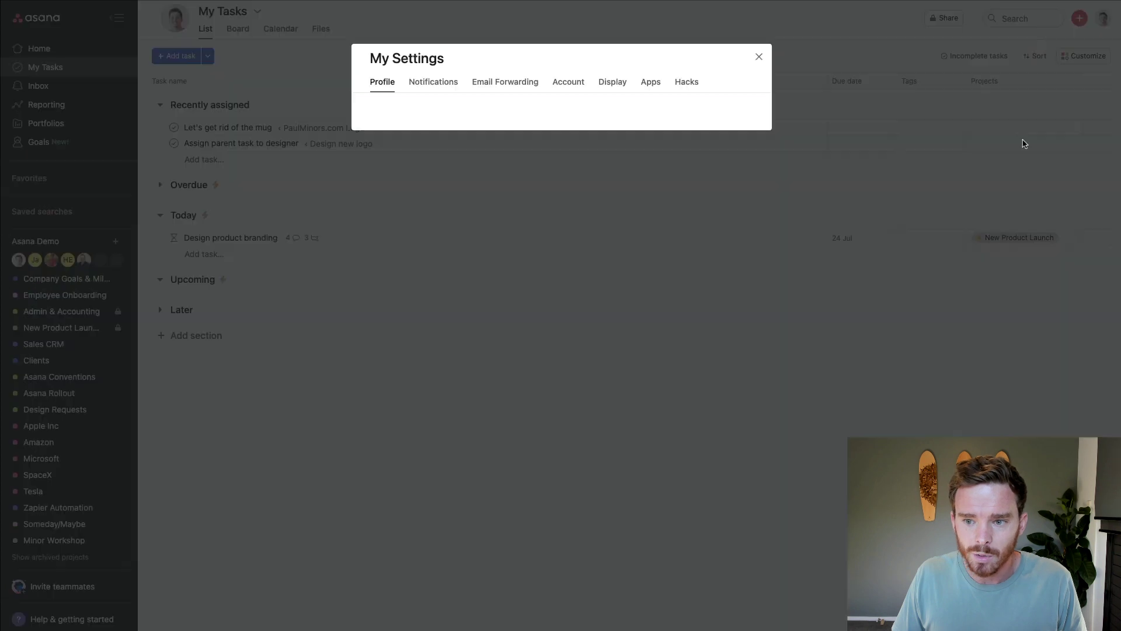
click(487, 84)
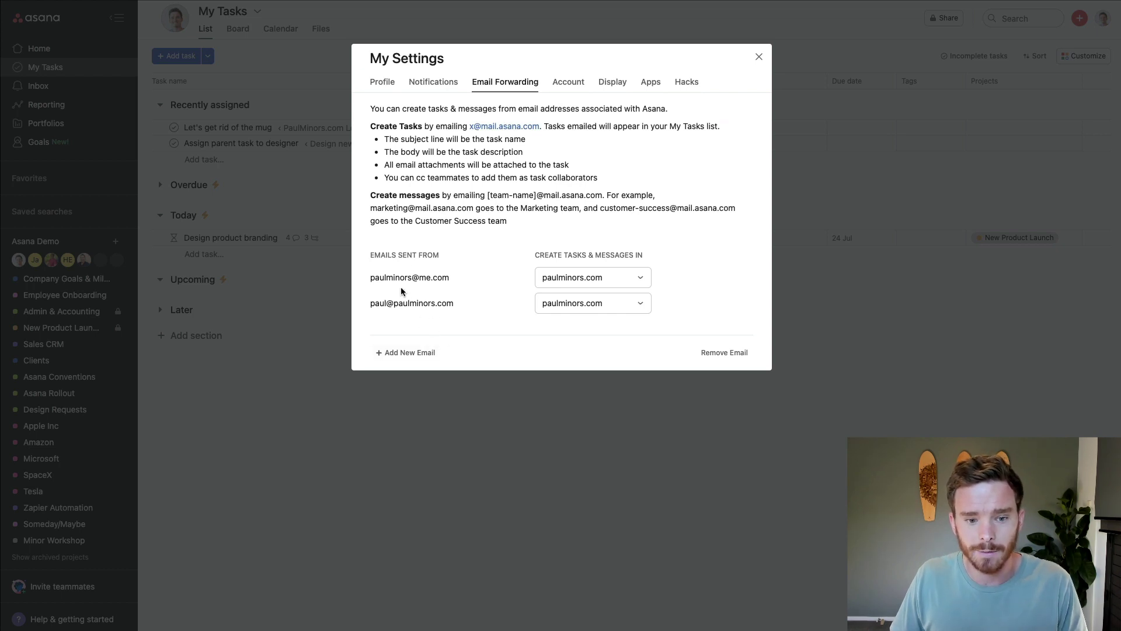
click(410, 353)
click(485, 350)
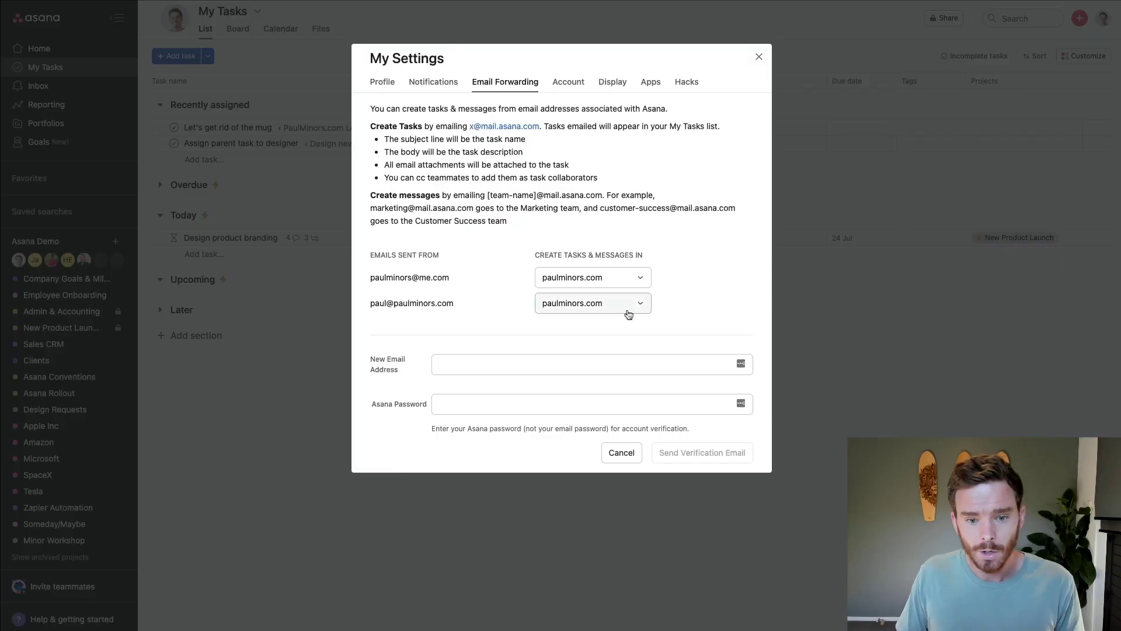
- Look through the workspaces available for tasks and messages emailed from the second listed sender address
click(625, 308)
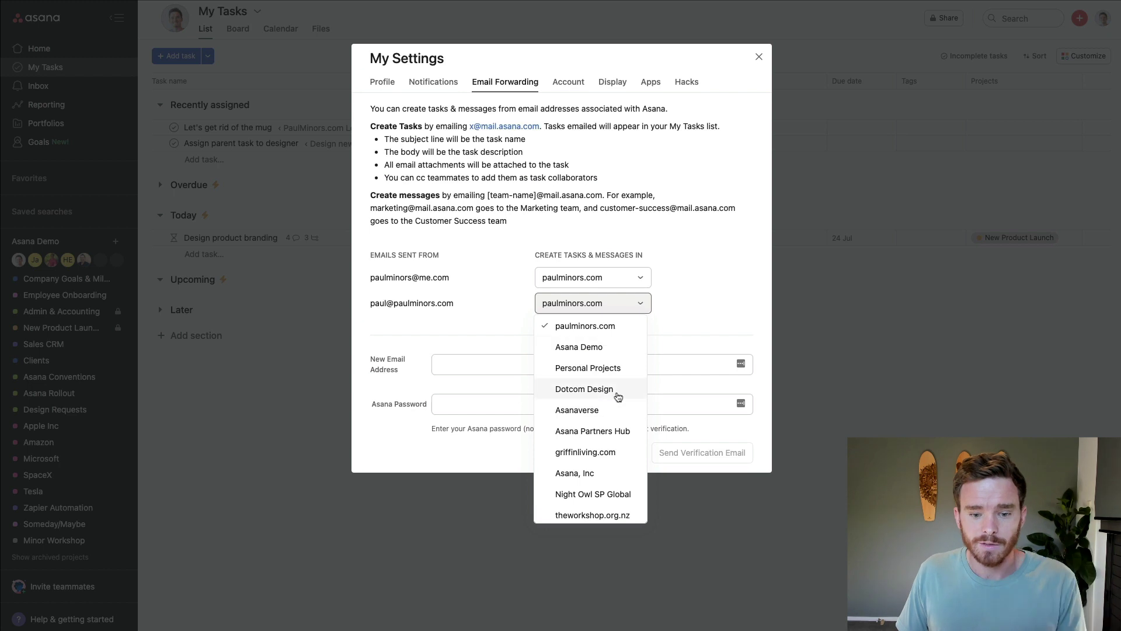
click(611, 299)
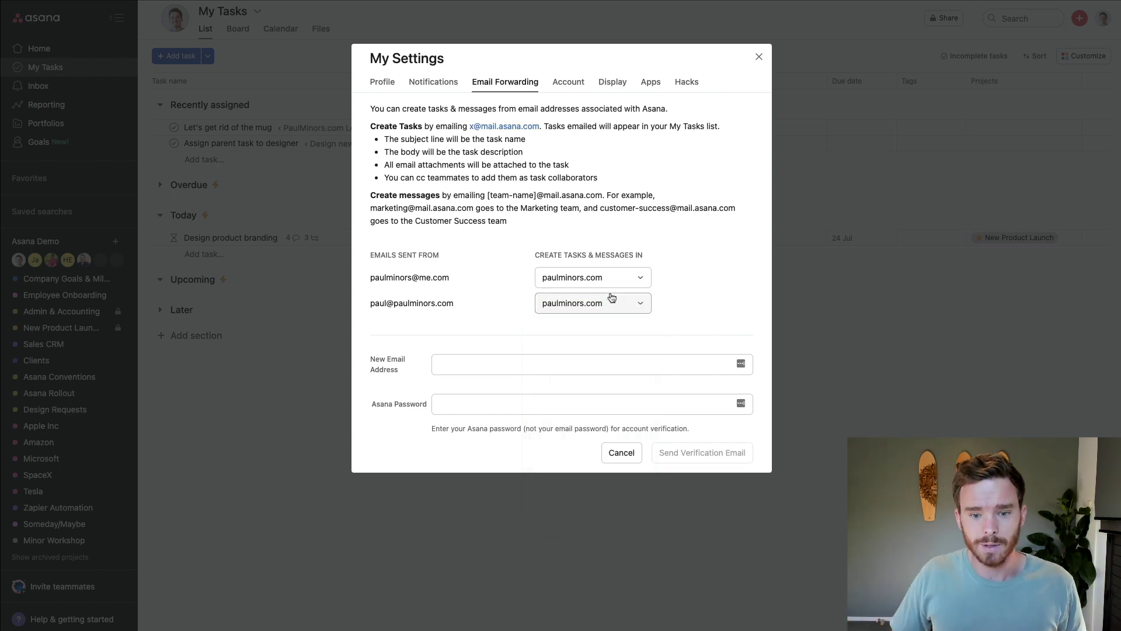
click(614, 301)
click(702, 299)
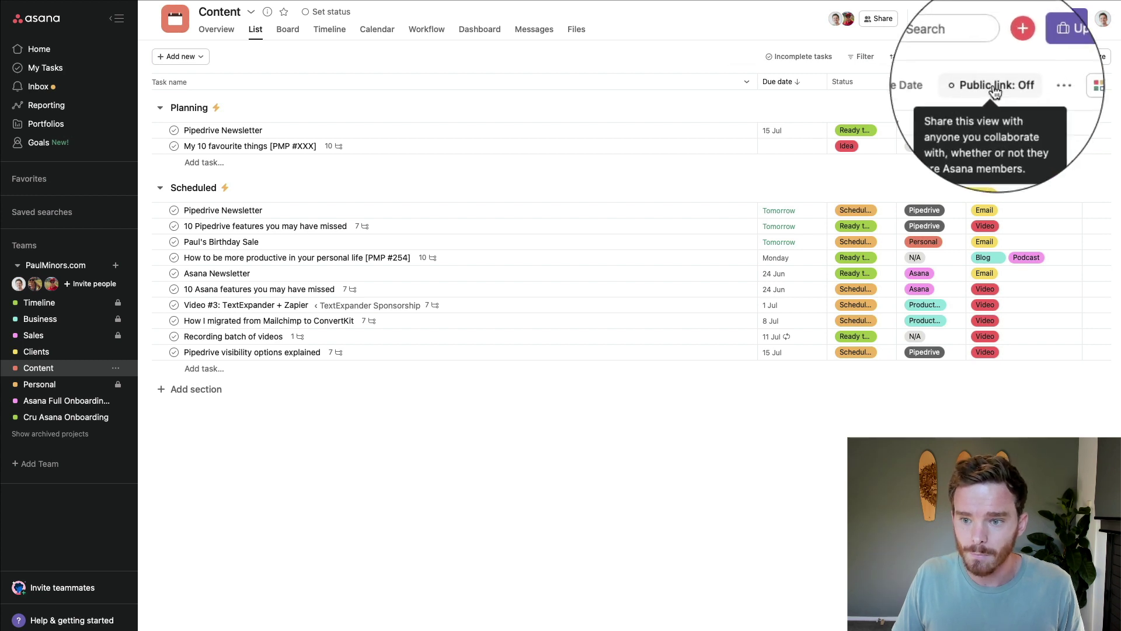
- Turn on the public read-only link for the Content project and preview the shared version
click(996, 57)
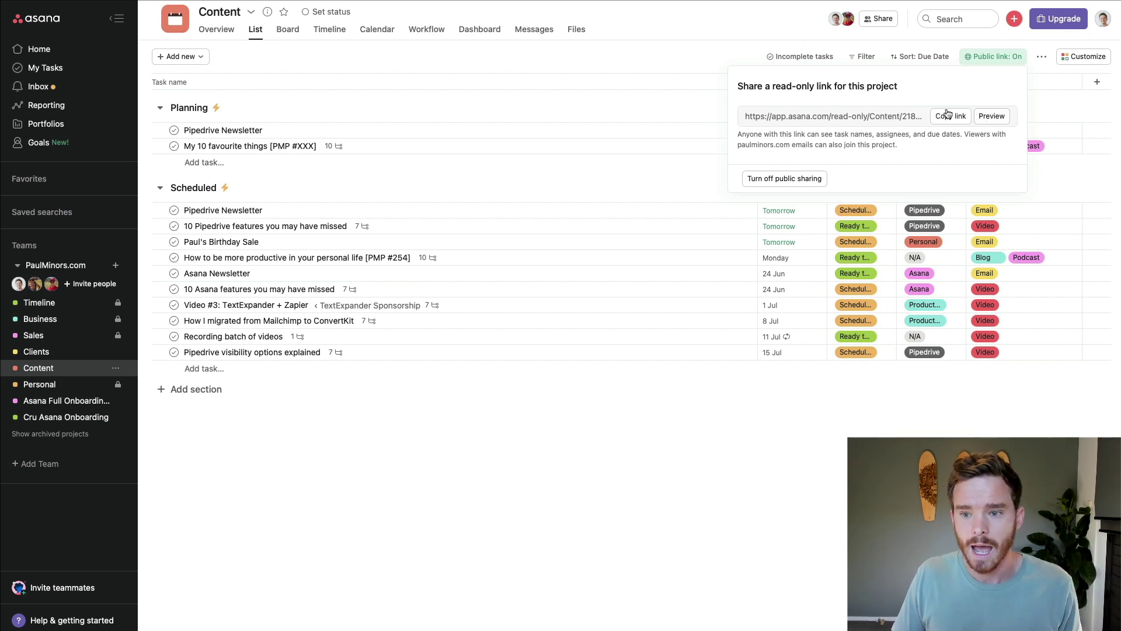
click(984, 116)
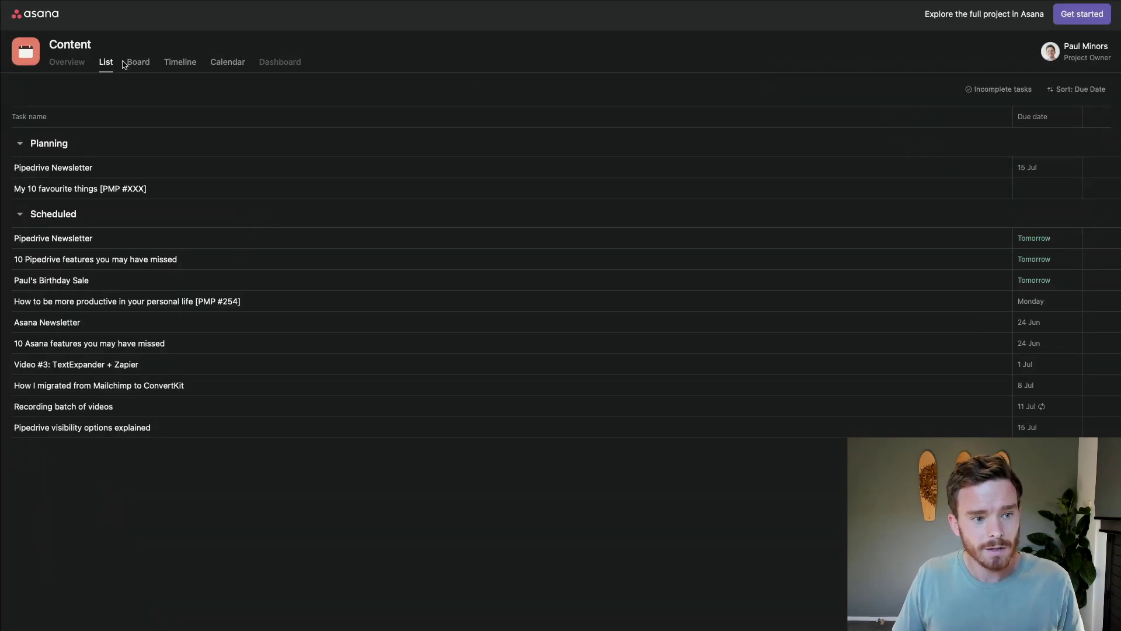
- Check the shared project's Board, Timeline and Calendar views and the details shown for the 24 June task "10 Asana features you may have missed"
click(138, 62)
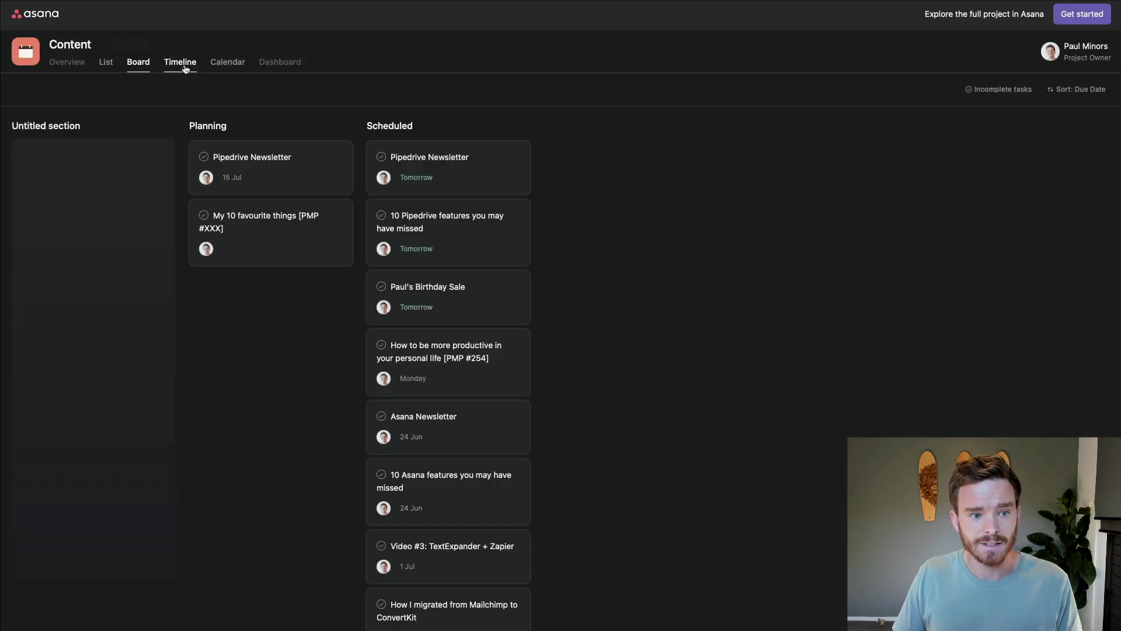
click(183, 67)
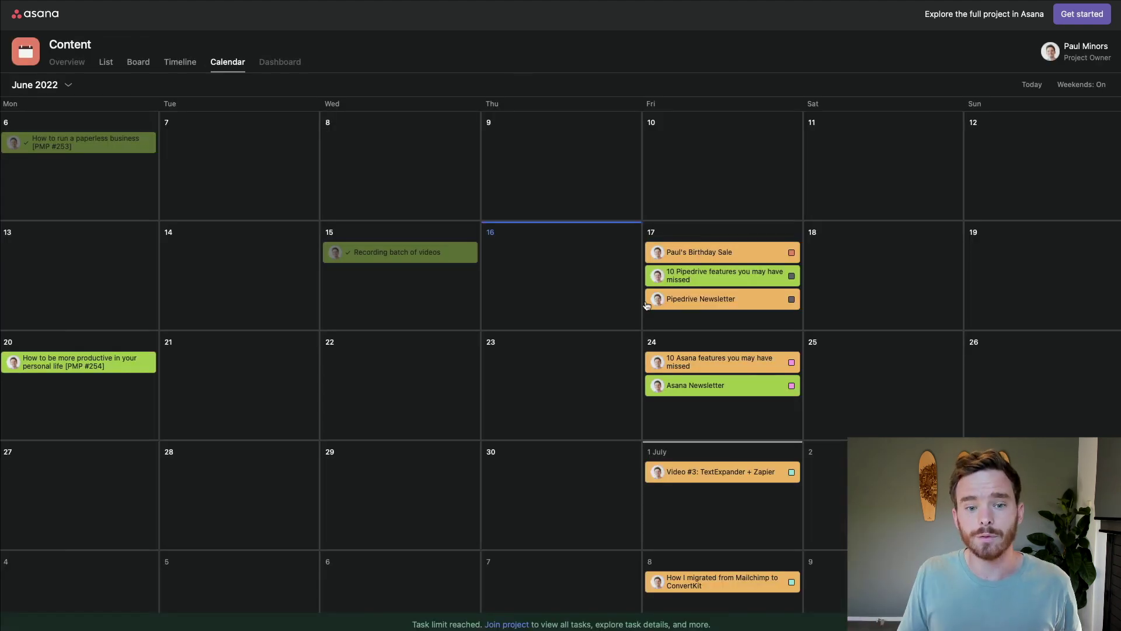
click(716, 362)
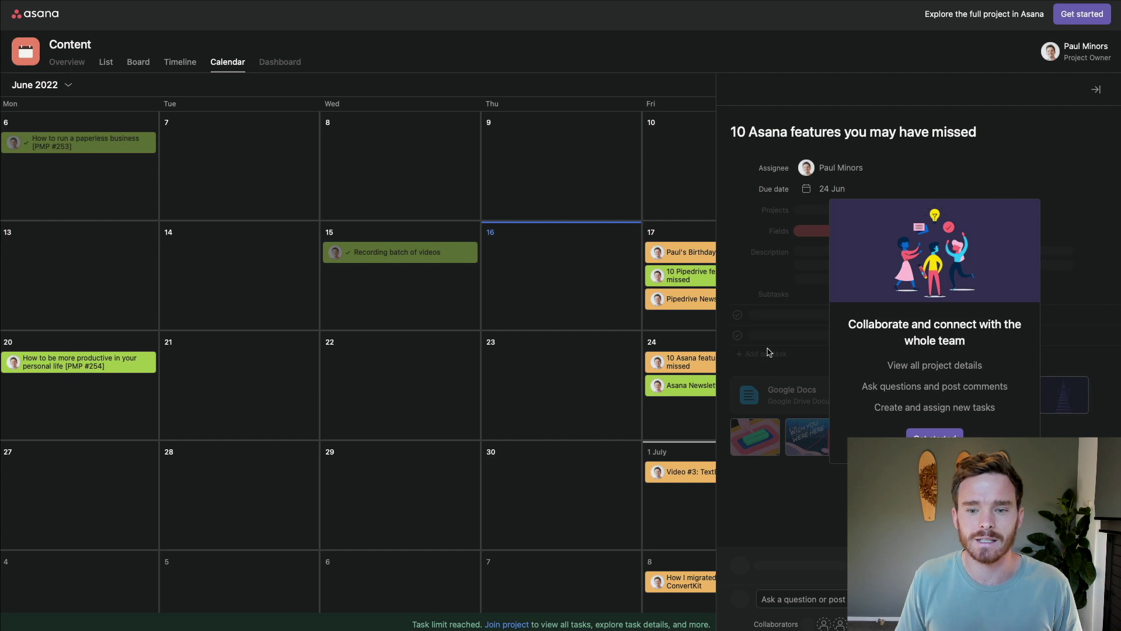
click(1098, 90)
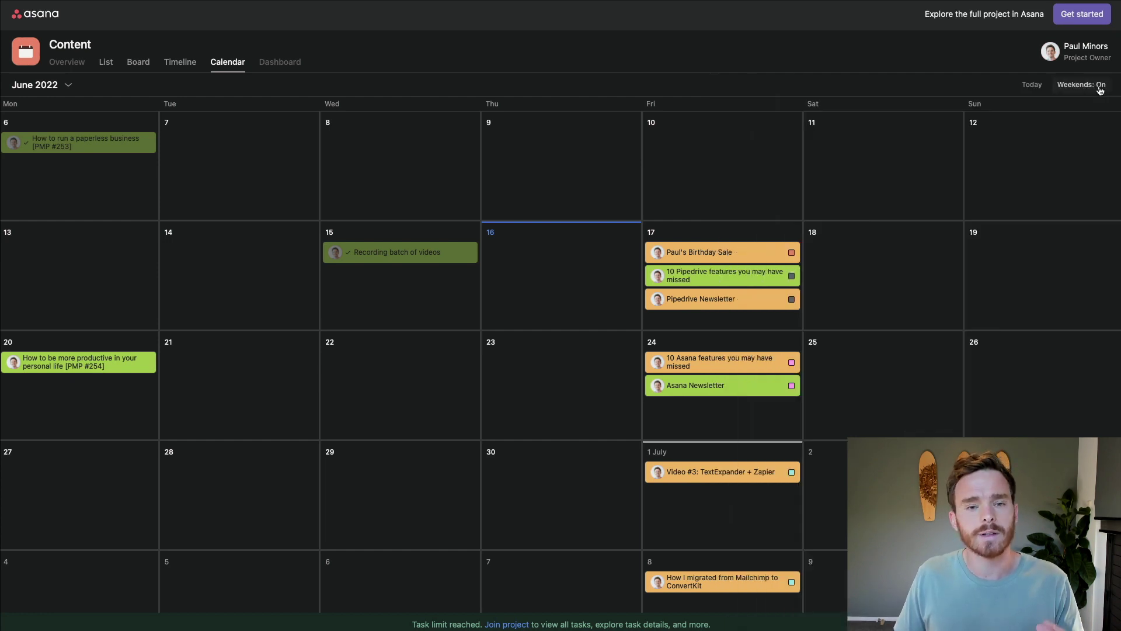
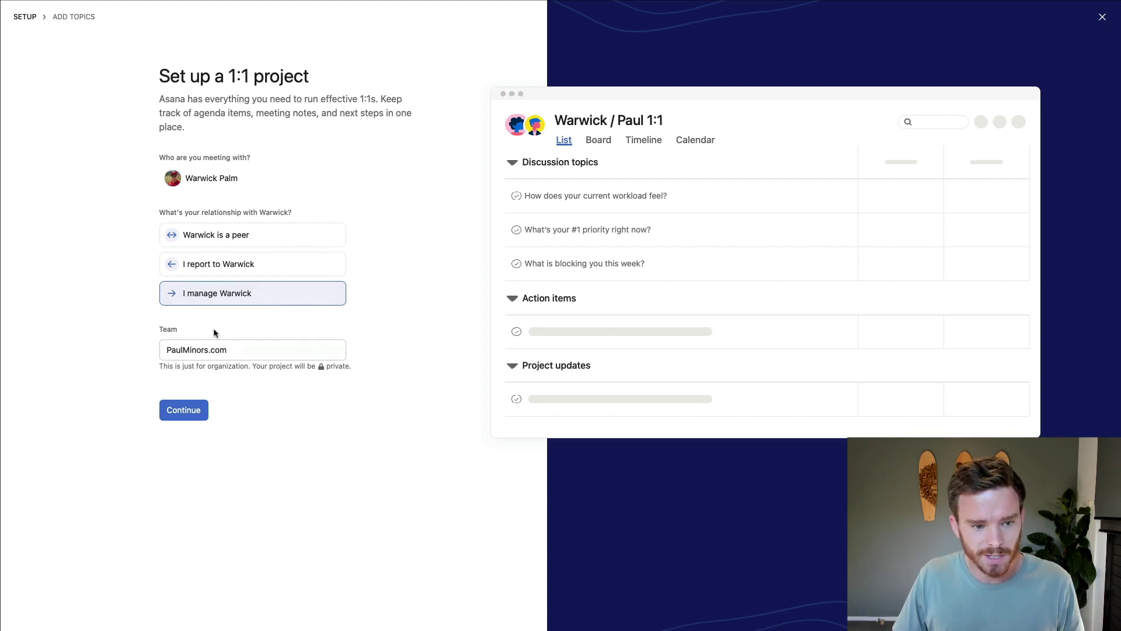
- Create the 1:1 project with the managed teammate, using the suggested discussion topics on workload, top priority and blockers
click(182, 412)
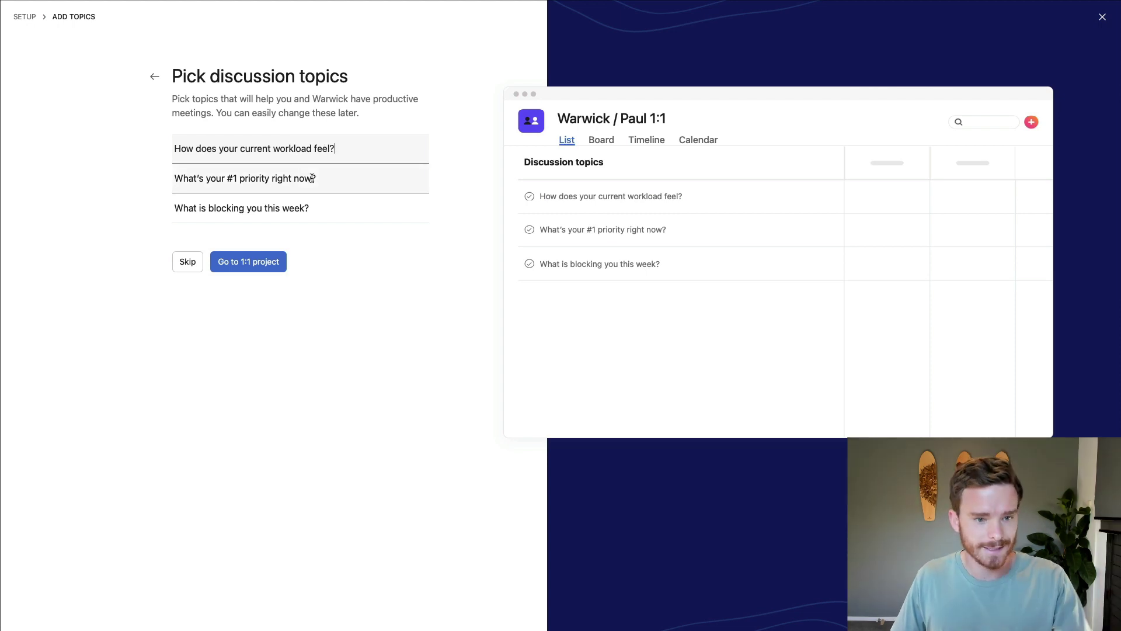
click(334, 214)
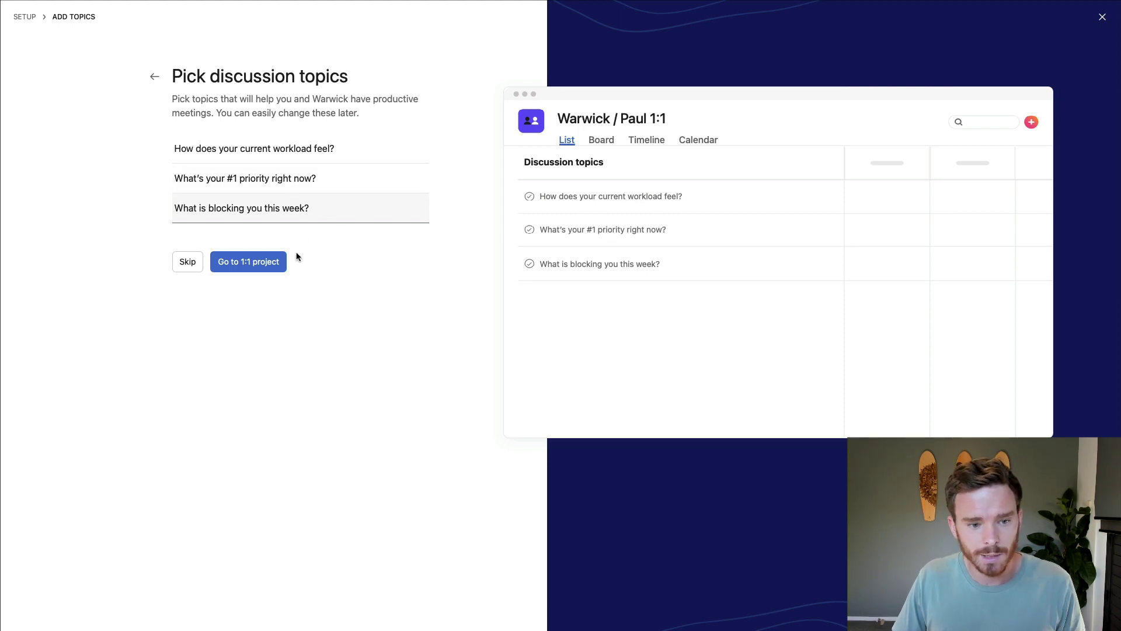
click(257, 261)
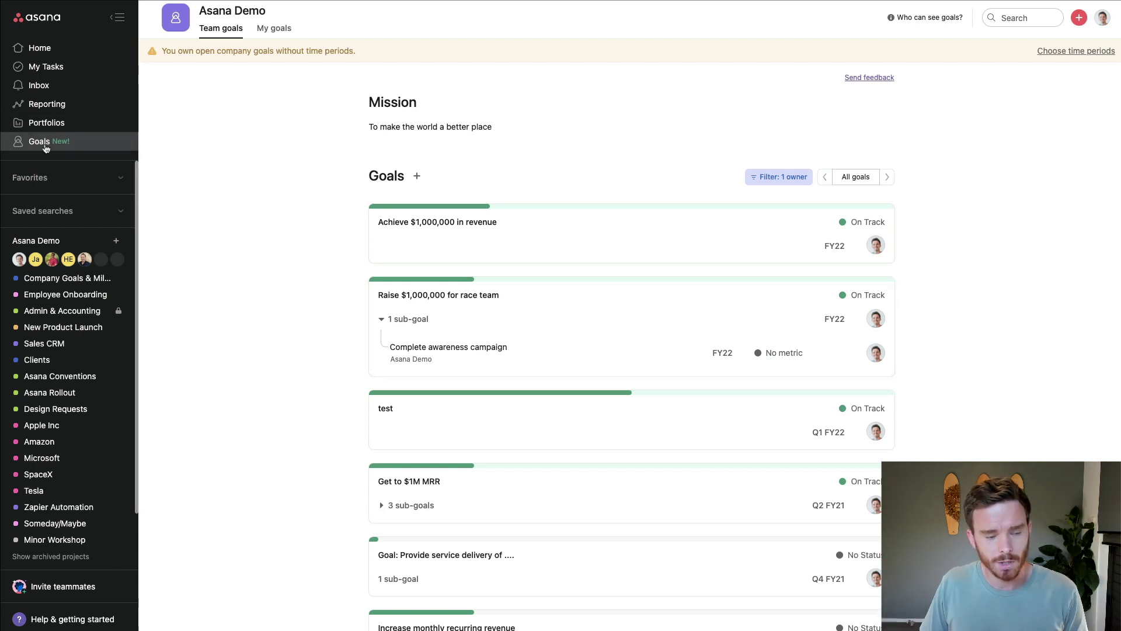
- Open the "Achieve $1,000,000 in revenue" goal and set its progress to manual updates, measured in USD with 0 decimals
scroll(583, 295, down, 2)
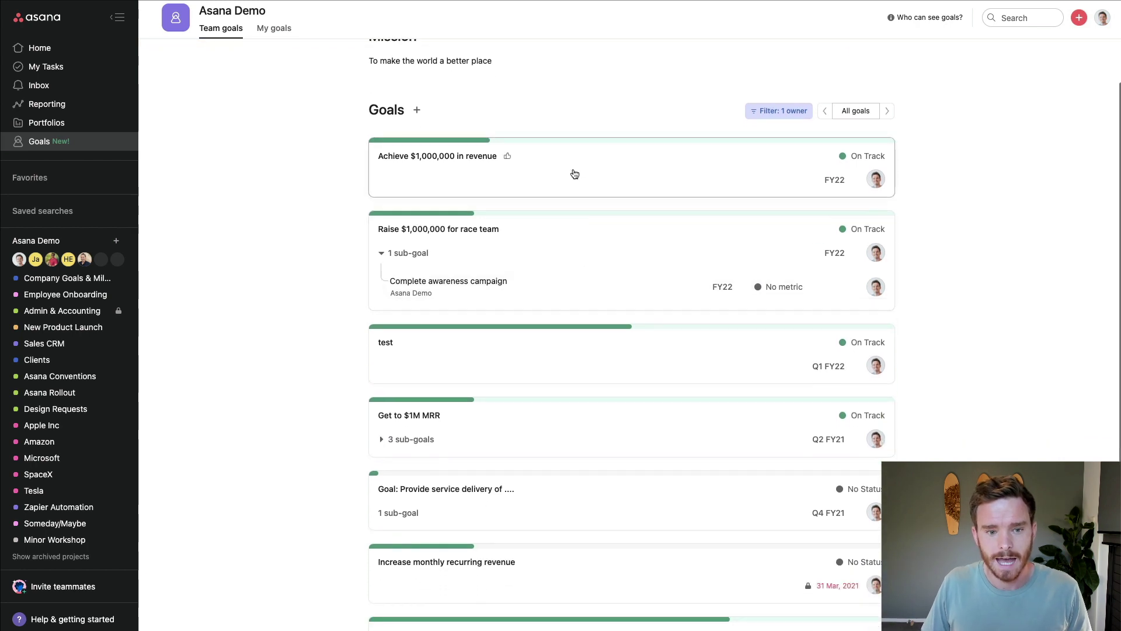
click(607, 236)
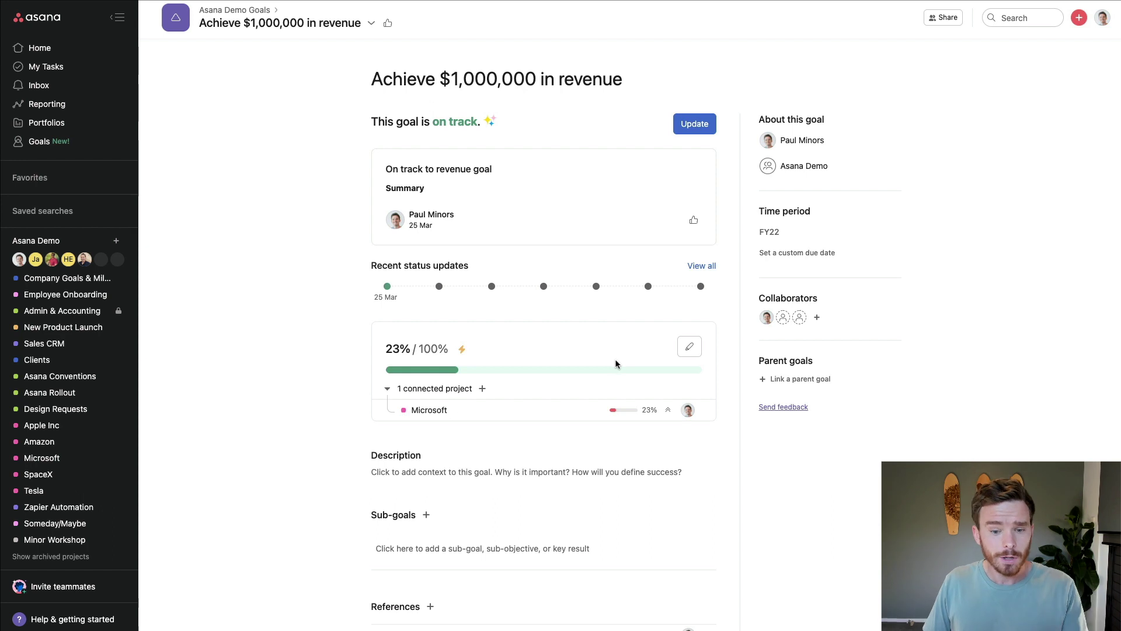
click(690, 348)
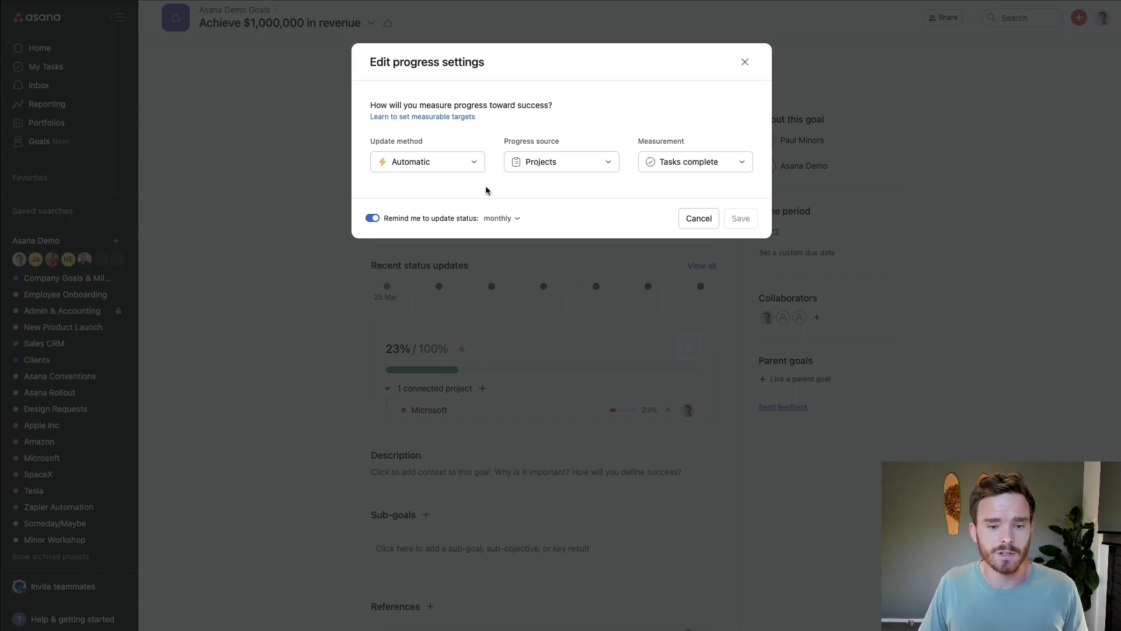
click(460, 166)
click(447, 232)
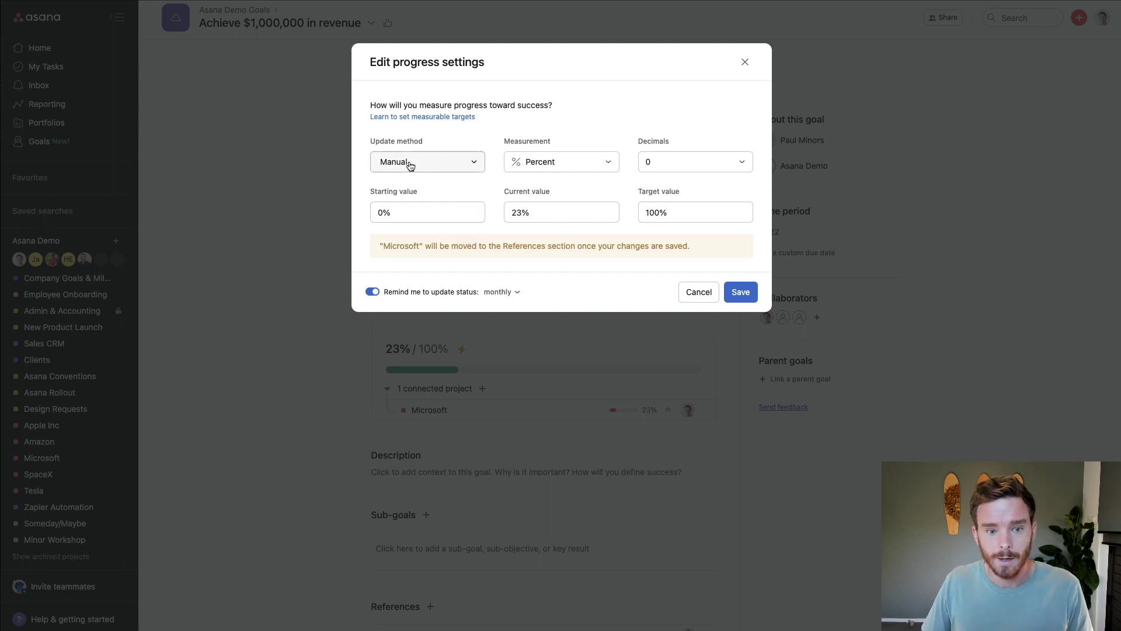
click(558, 166)
mouse_move(575, 229)
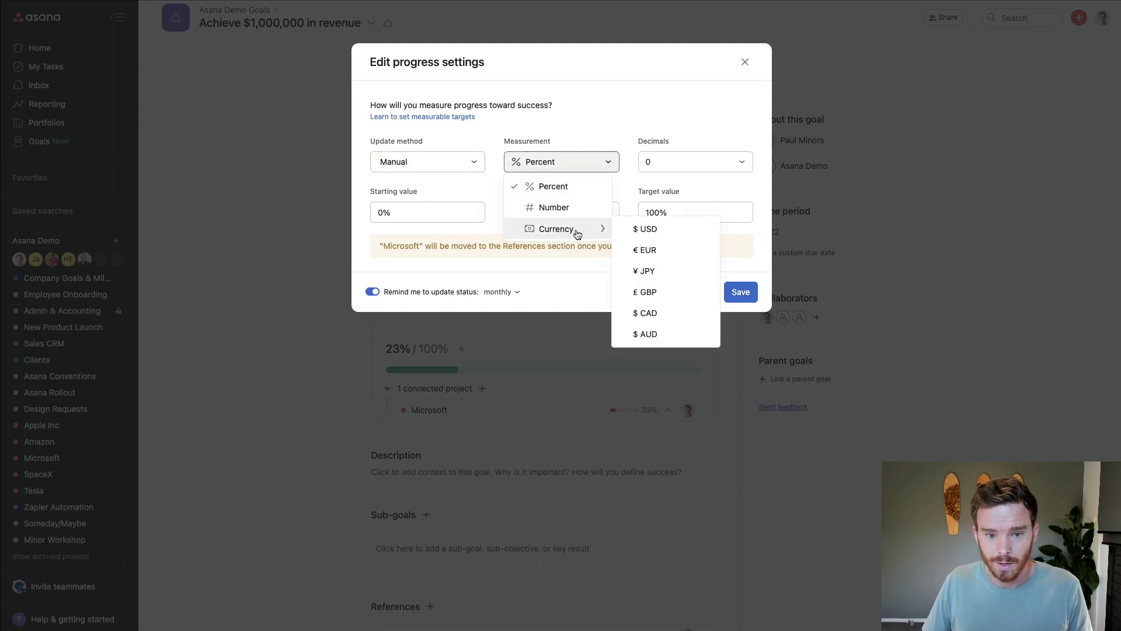
click(659, 233)
click(716, 167)
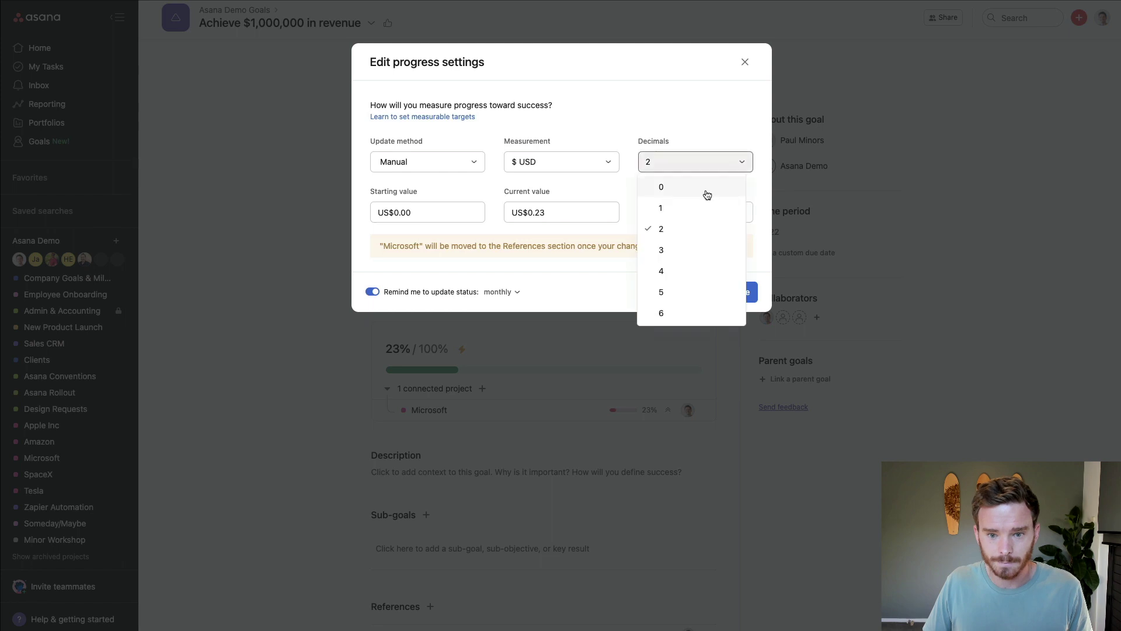
click(703, 187)
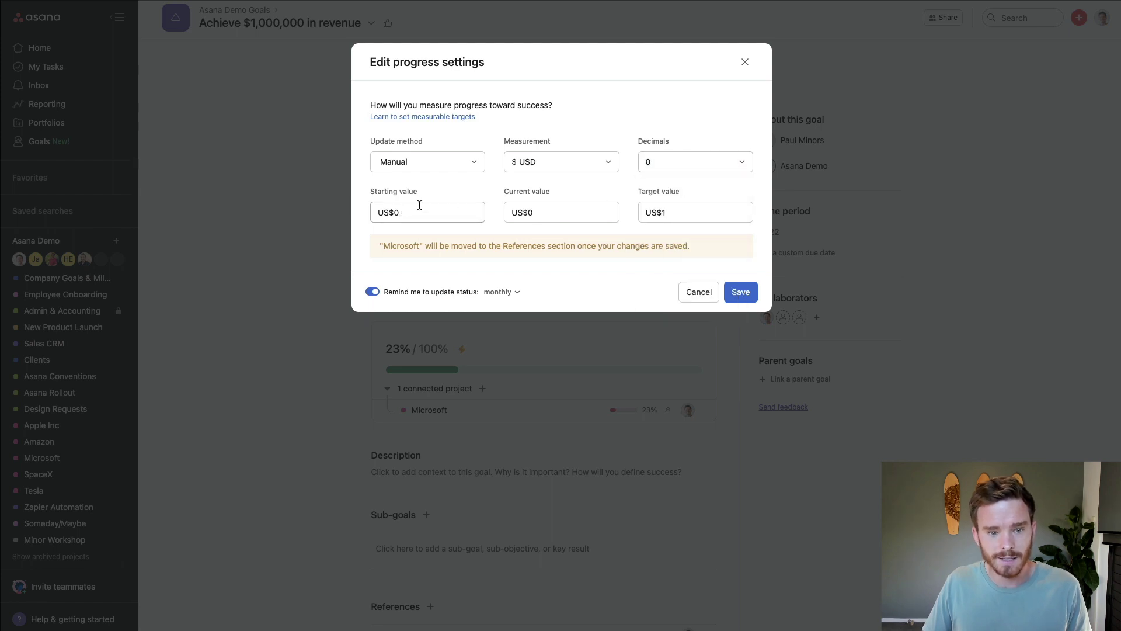
- Set the goal's current value to 250000 and target value to 1000000, and save the progress settings
click(526, 213)
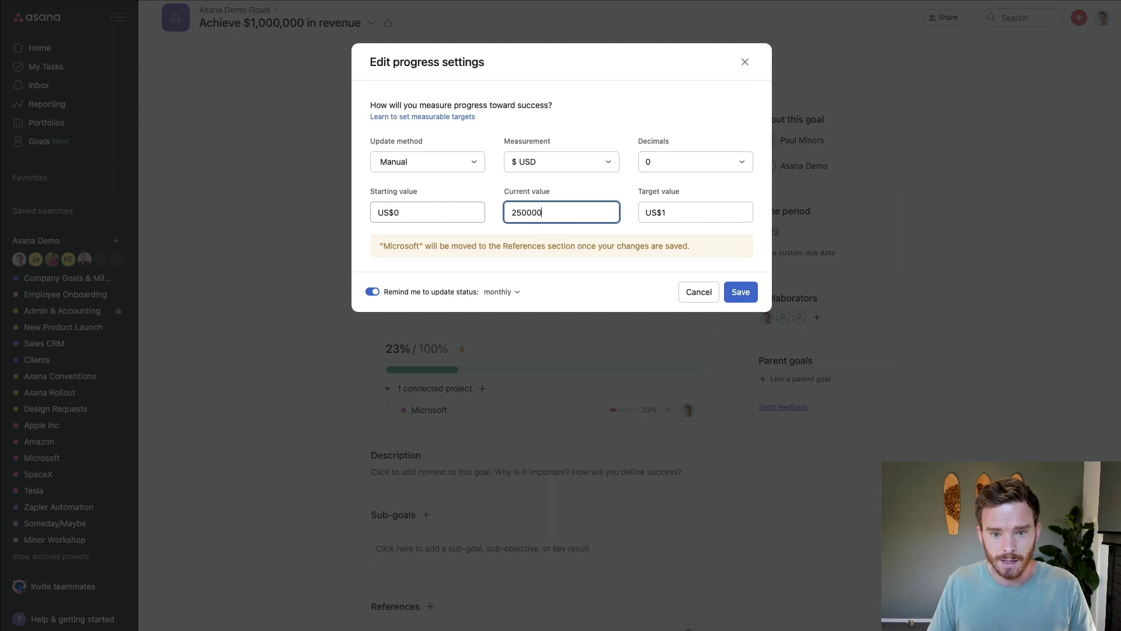
click(686, 215)
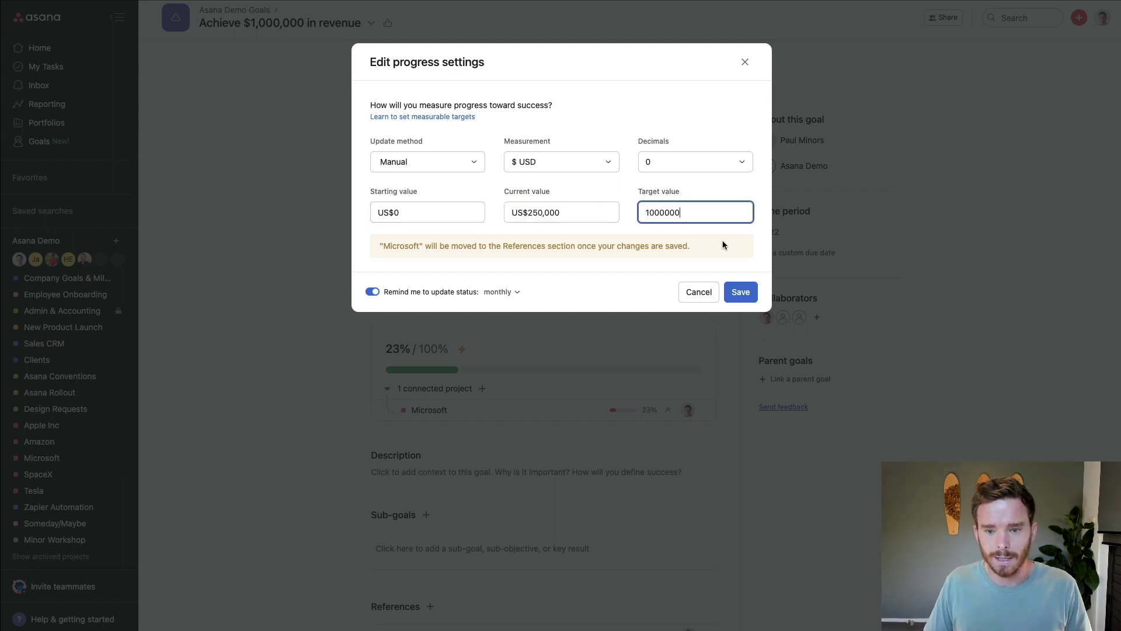
click(741, 291)
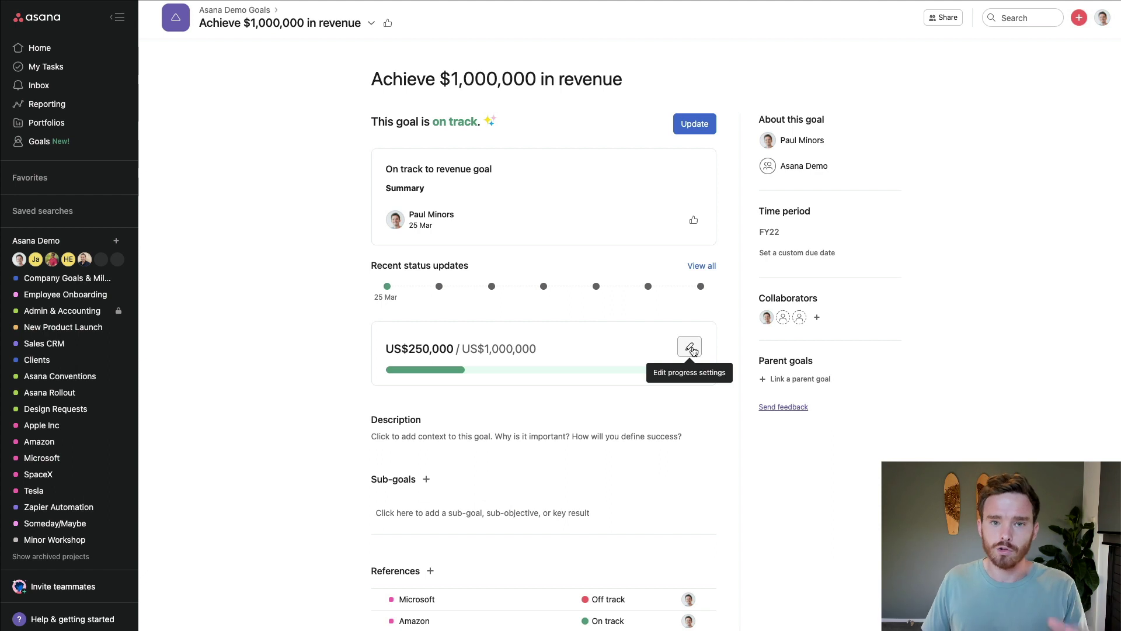
- Switch the revenue goal's progress update method to Automatic with Projects as the progress source
click(690, 348)
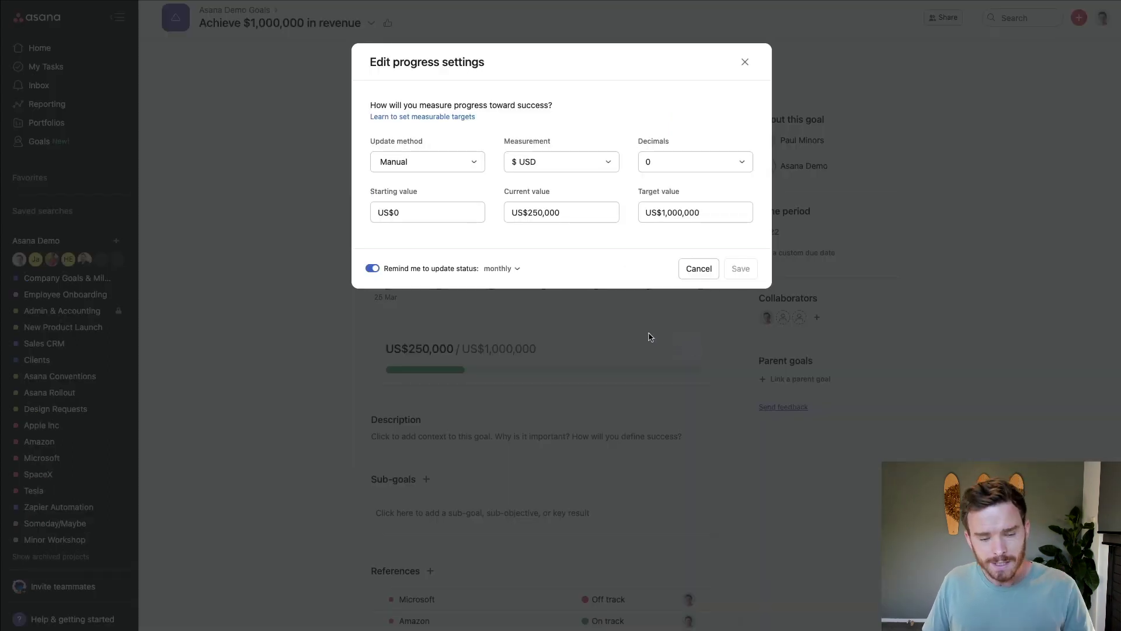
click(450, 162)
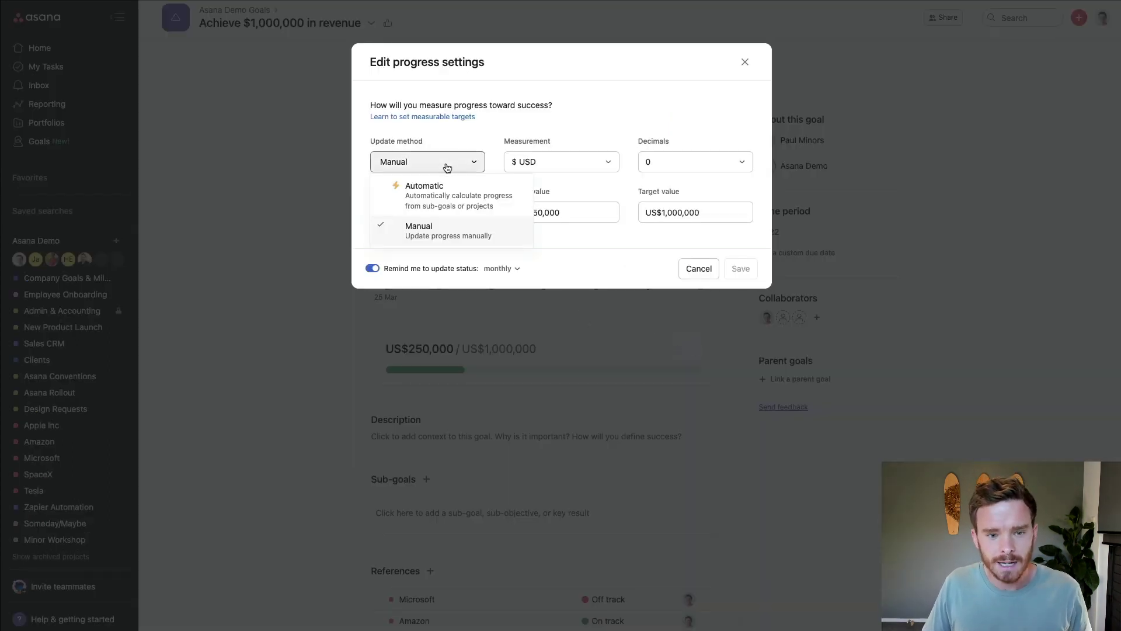
click(441, 203)
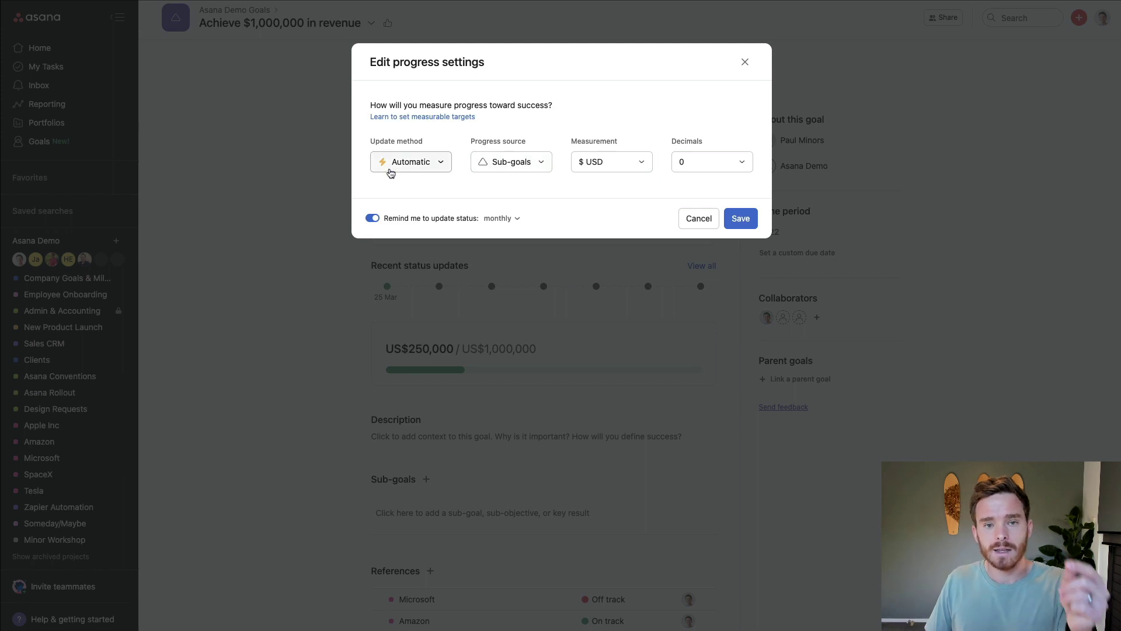
click(496, 162)
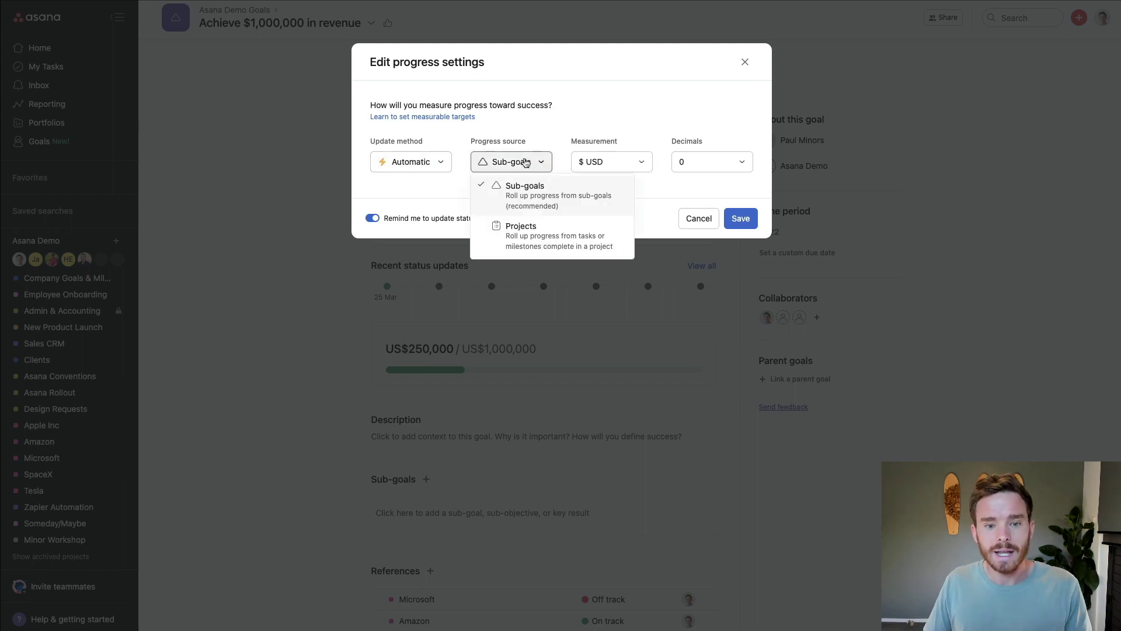
click(550, 242)
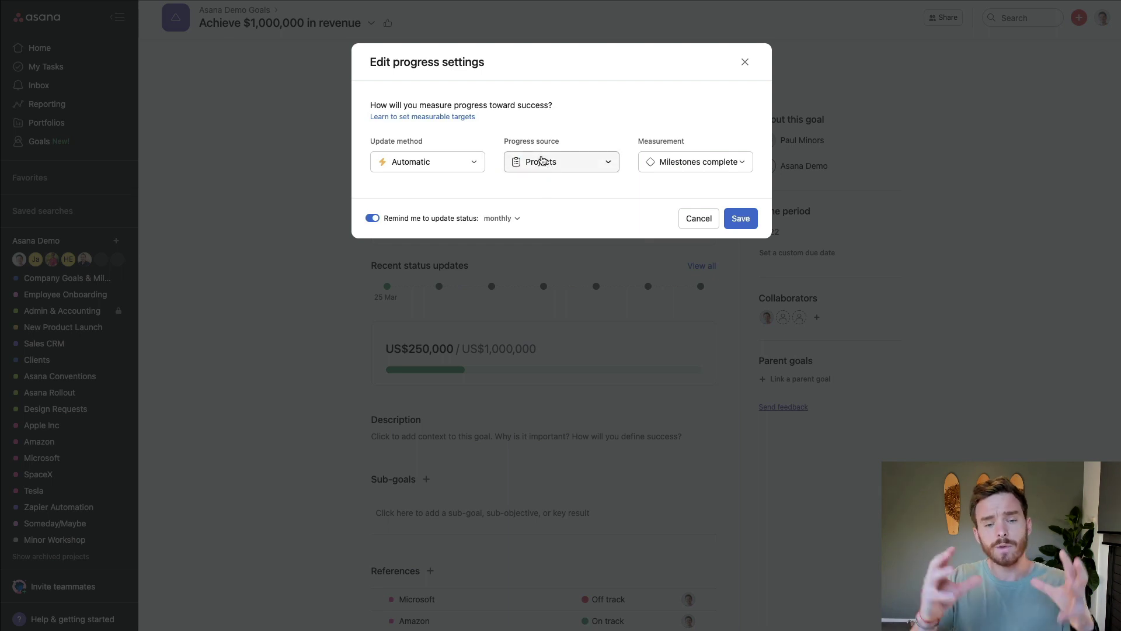
- Try Tasks complete as the goal's measurement, settle on Milestones complete, and save the progress settings
click(674, 162)
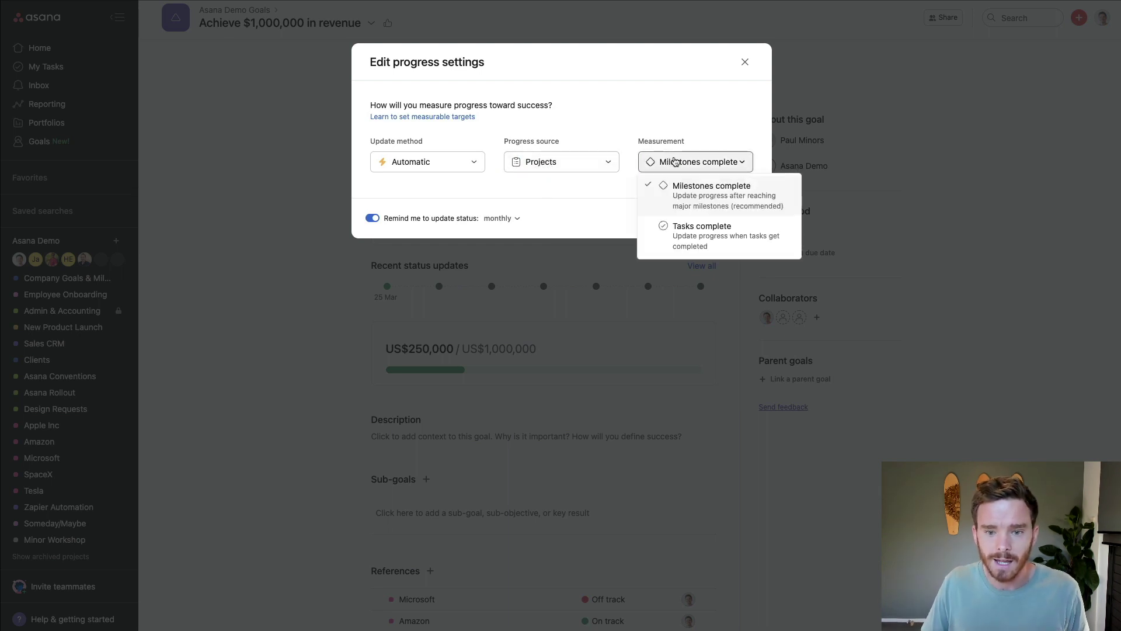
click(702, 241)
click(687, 167)
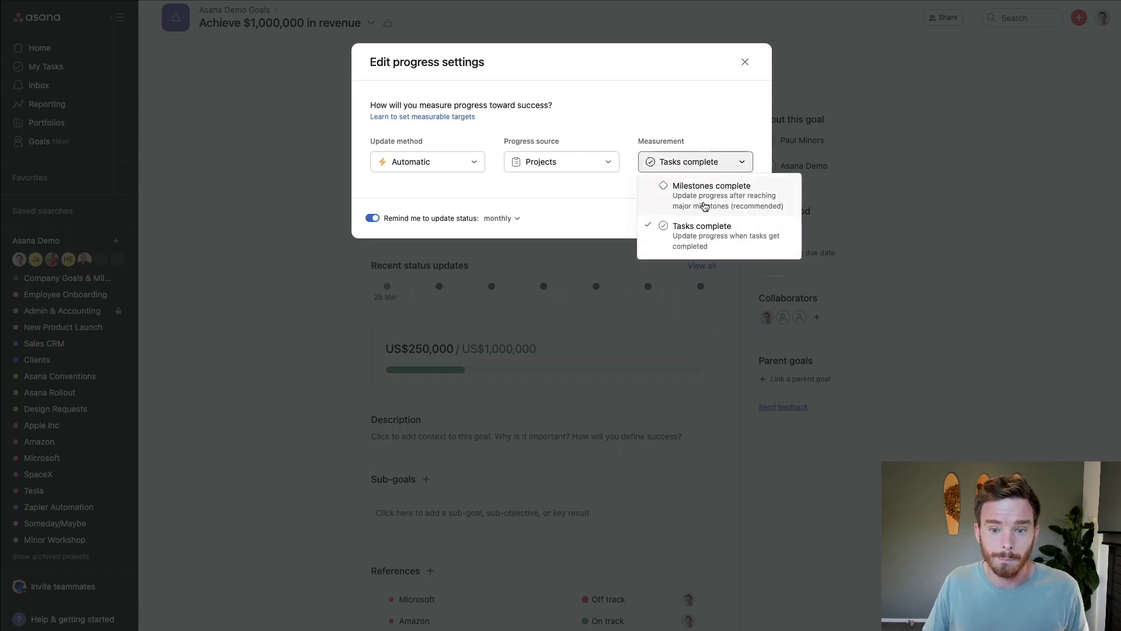
click(704, 205)
click(739, 219)
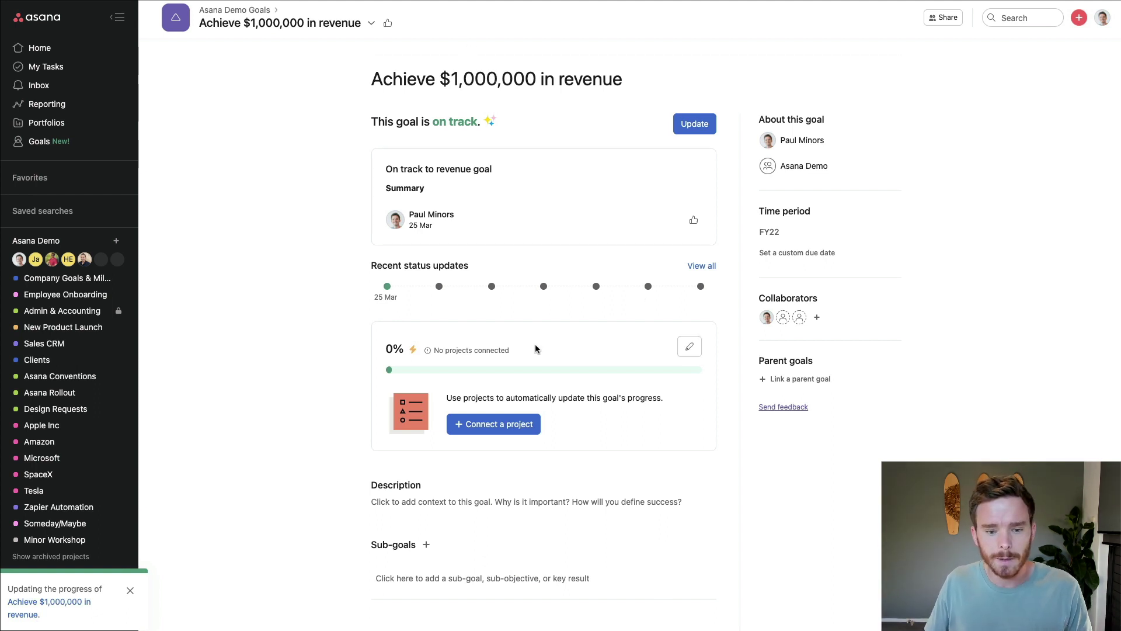
- Connect the New Product Launch and Tesla projects to the revenue goal
scroll(504, 401, down, 1)
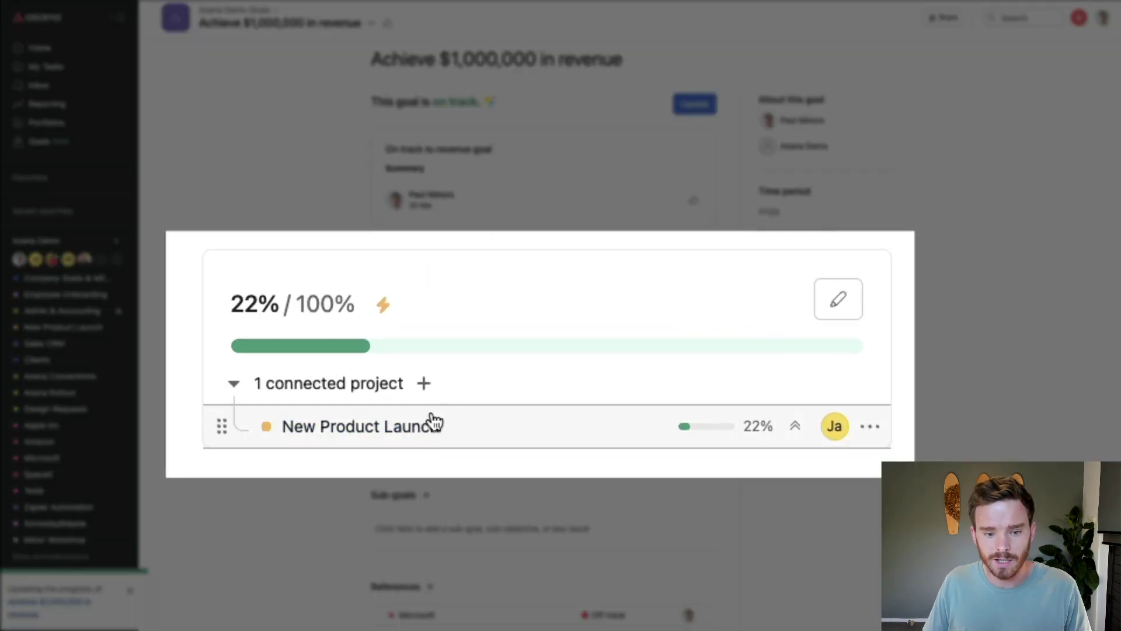
scroll(490, 450, down, 1)
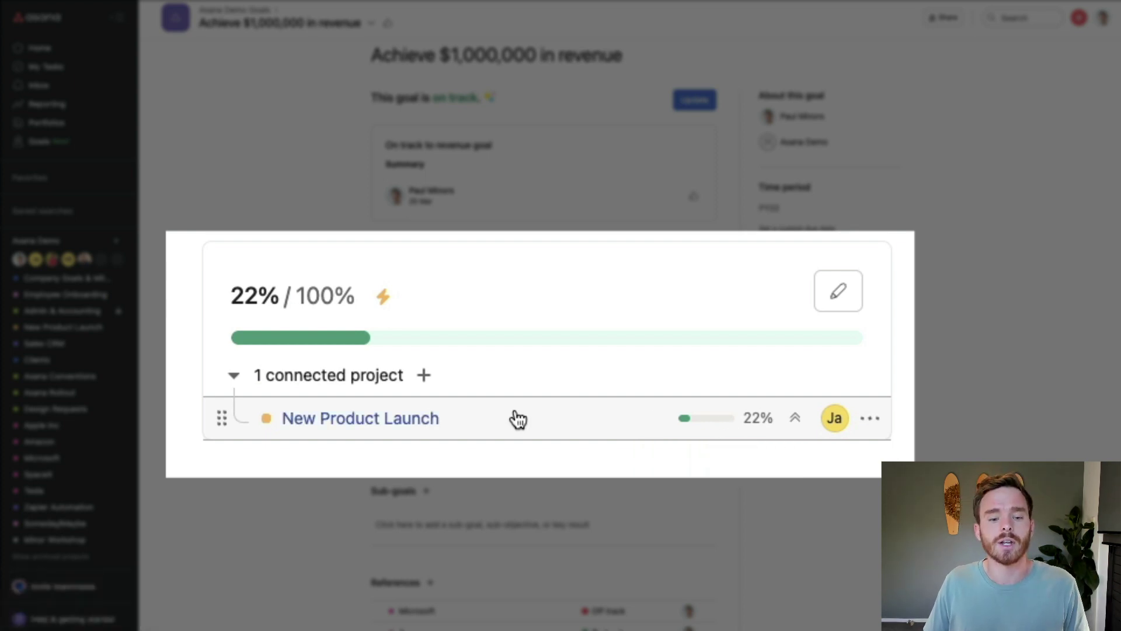
click(424, 375)
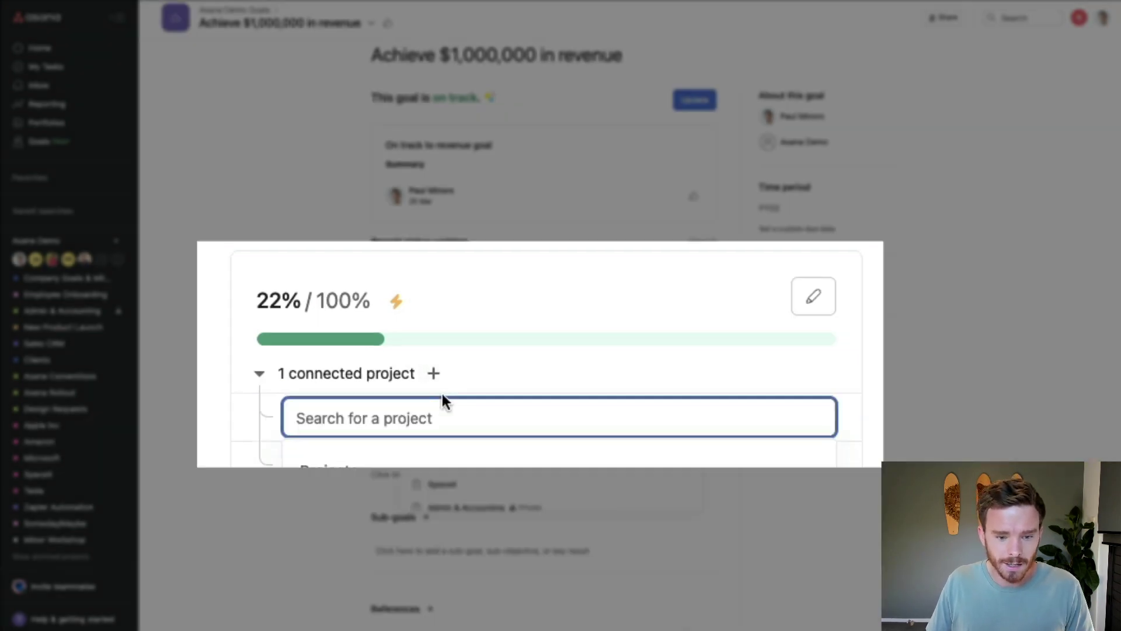
scroll(478, 431, down, 1)
scroll(476, 429, down, 2)
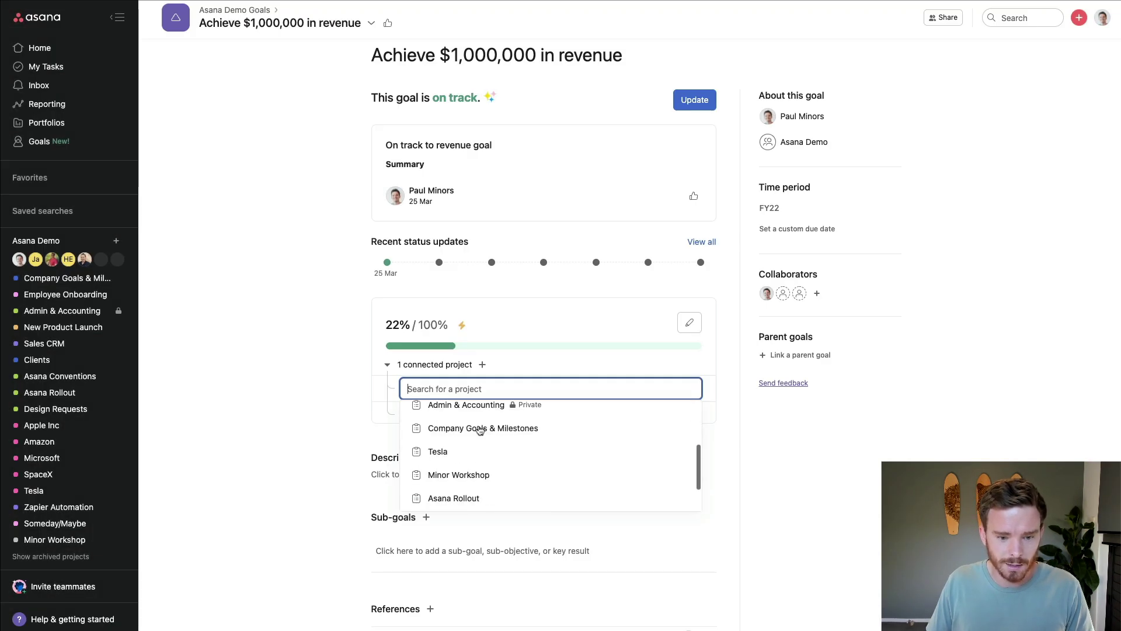
click(465, 452)
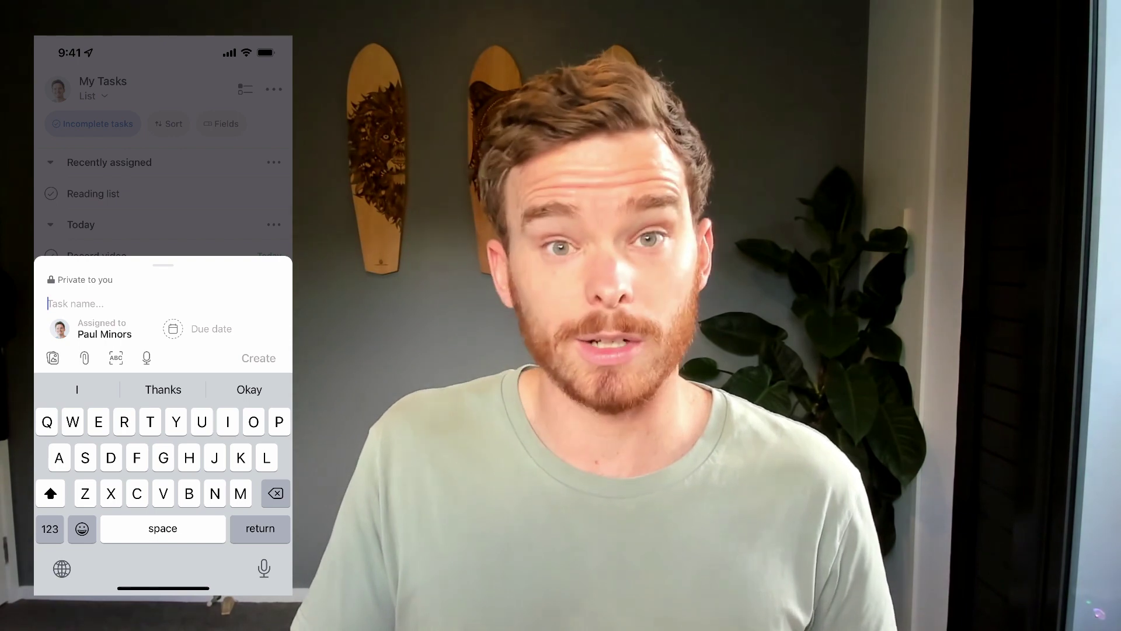
- In the Asana mobile app, record a voice note about adding an audio transcription to a task and turn it into a new task draft
click(147, 358)
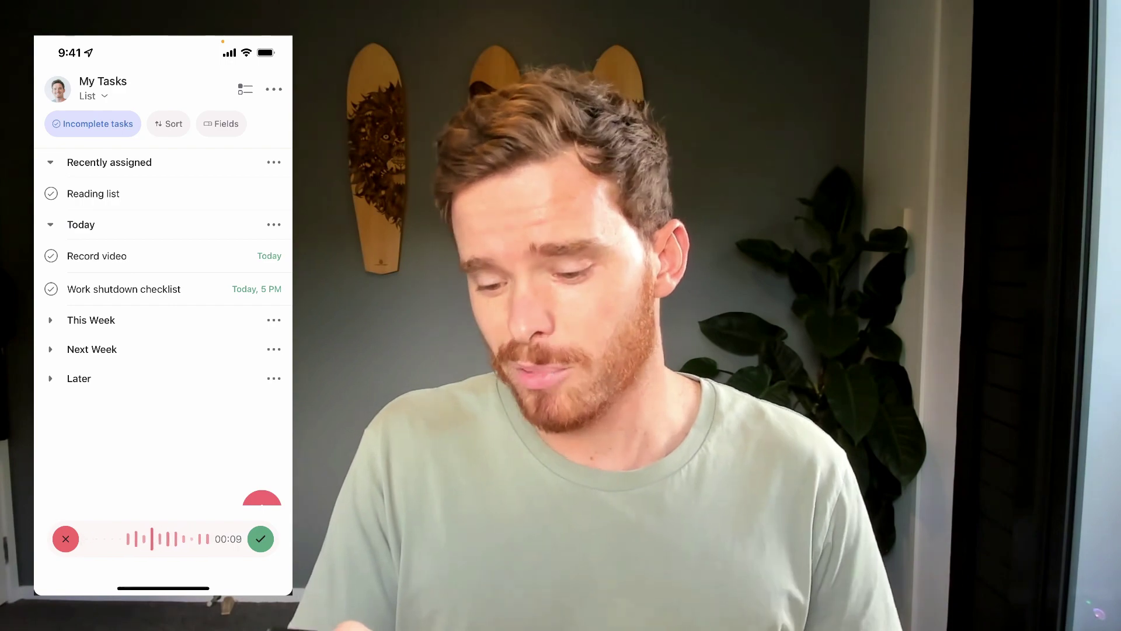
click(260, 538)
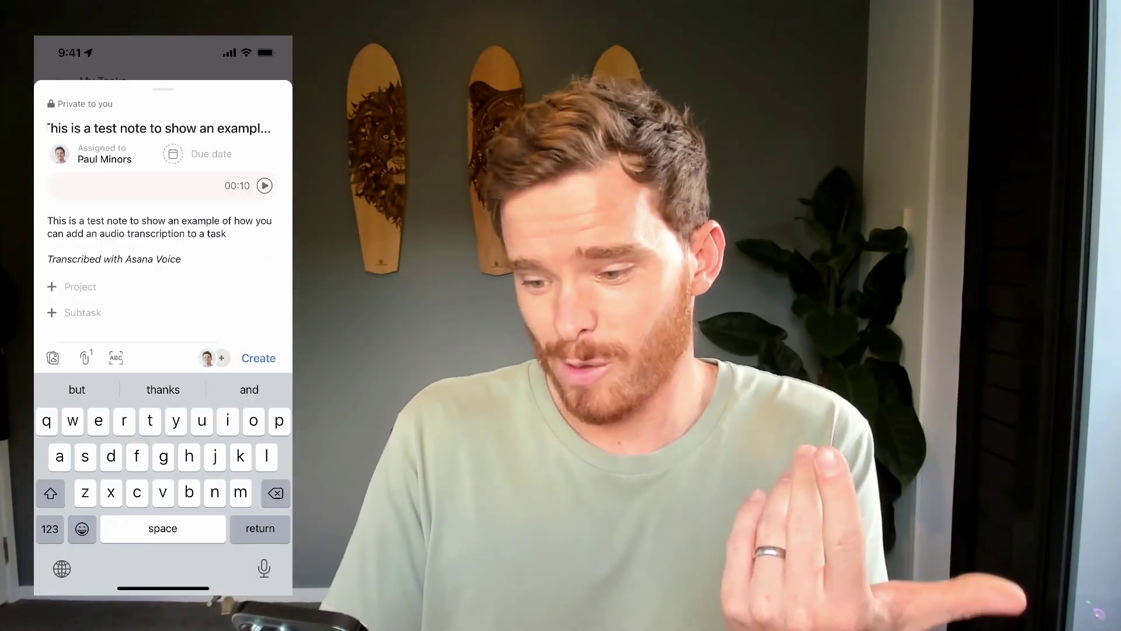